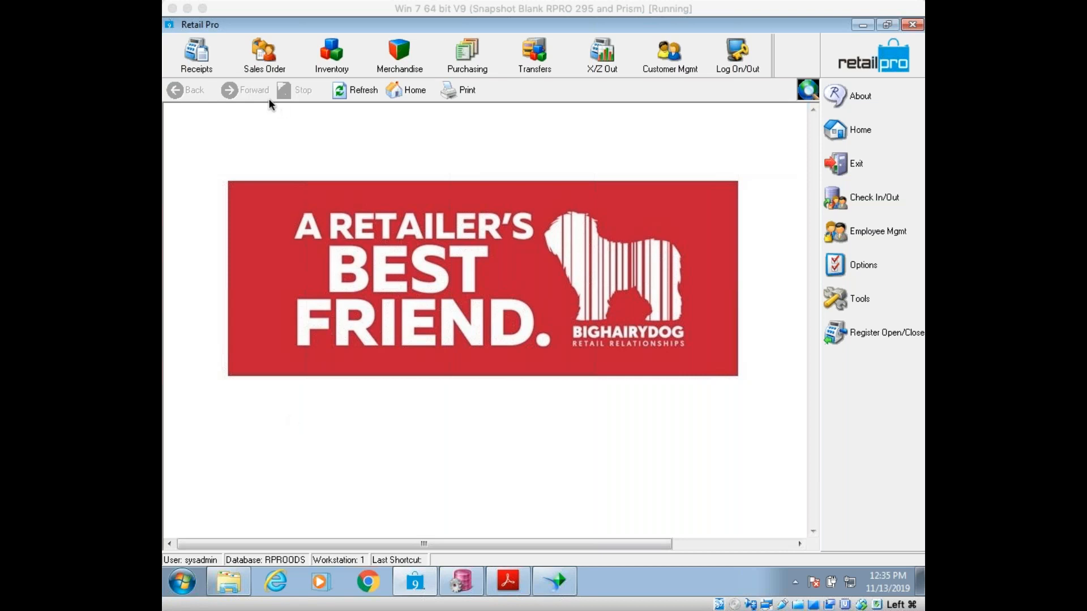
# Step: Open the first listed customer's record in form view to check the loyalty information, and return to the home screen
pyautogui.click(667, 65)
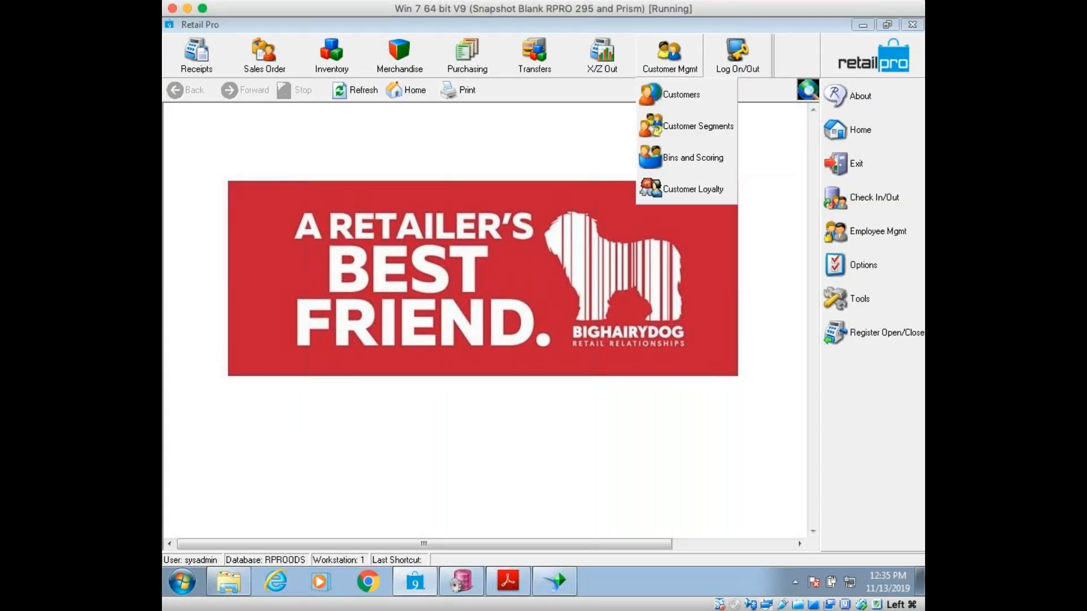
pyautogui.click(663, 95)
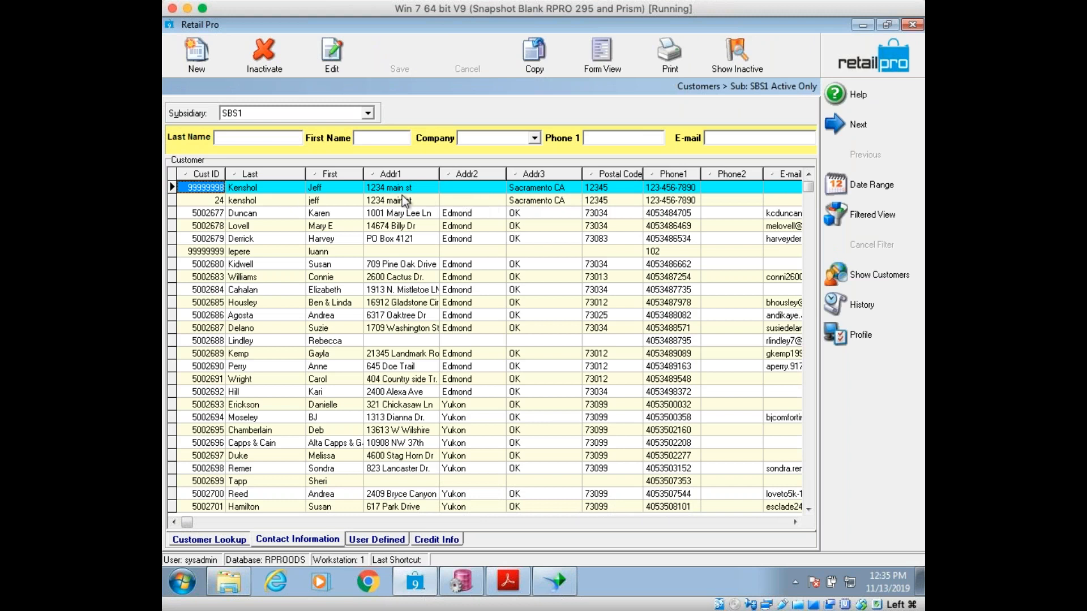
pyautogui.click(324, 188)
pyautogui.click(625, 56)
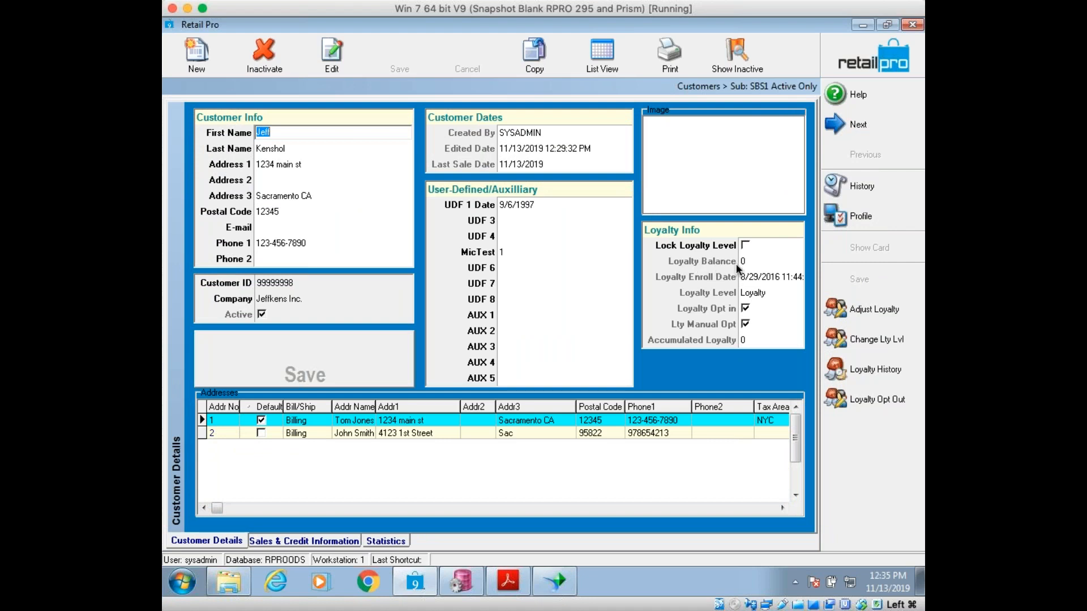
pyautogui.click(852, 59)
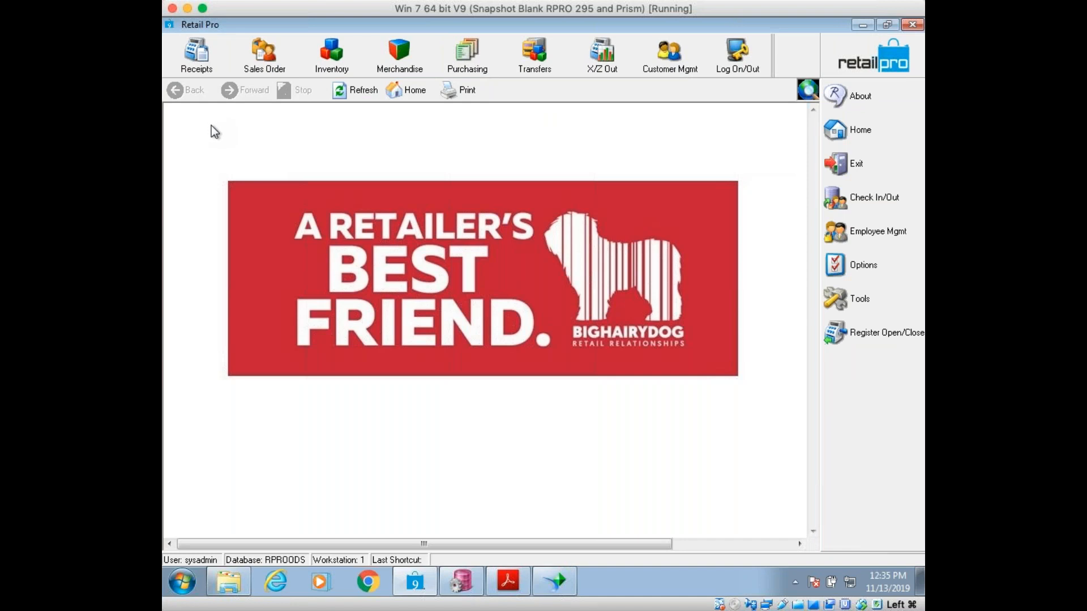
# Step: Start a new receipt and assign the customer by looking up the customer's number
pyautogui.click(196, 55)
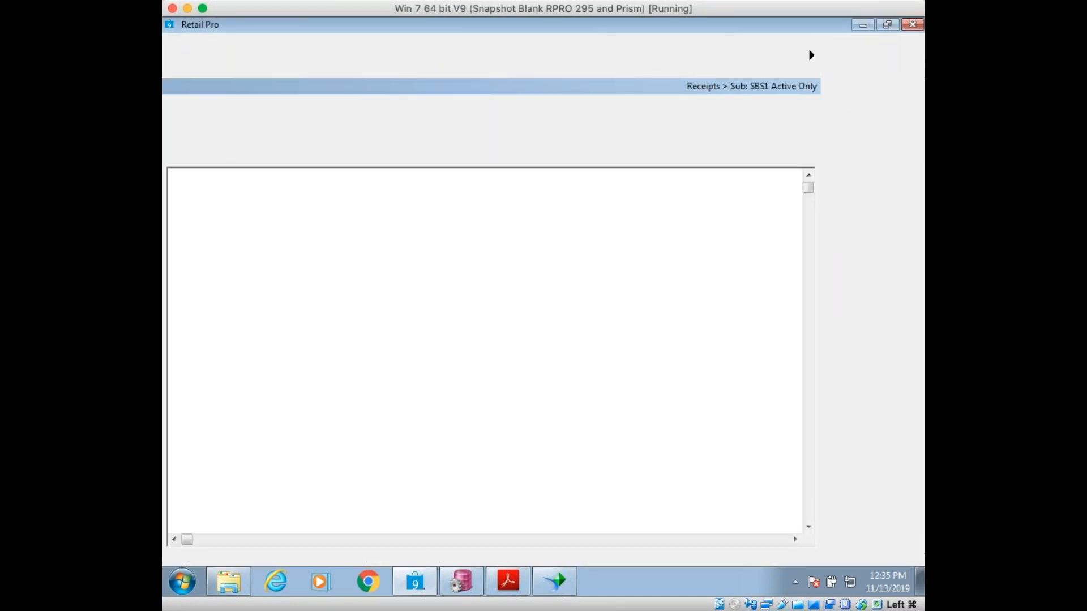
pyautogui.click(197, 66)
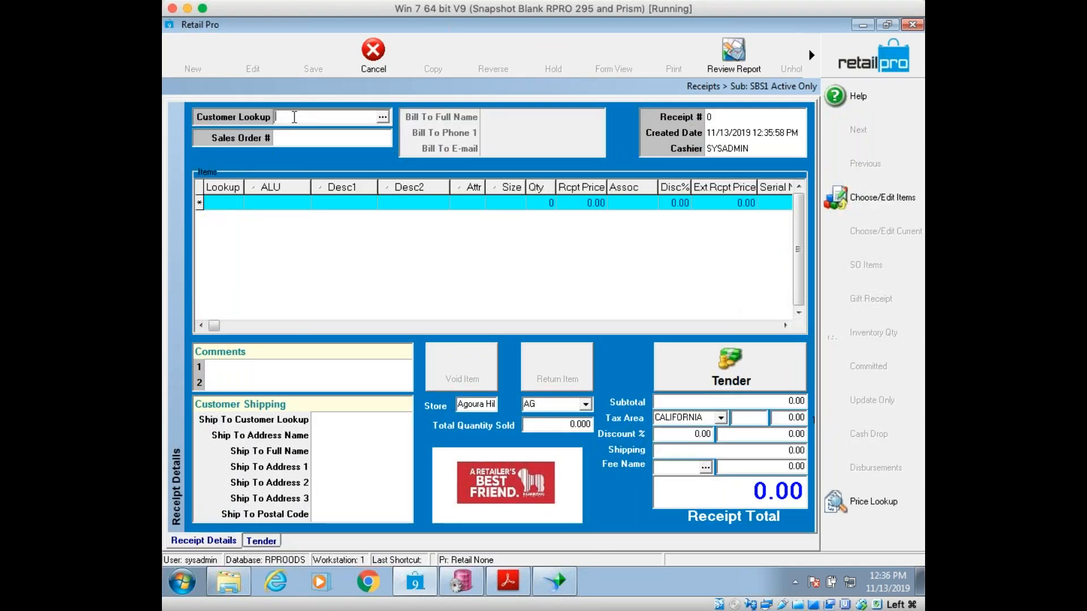
pyautogui.write('111222333')
pyautogui.press('Return')
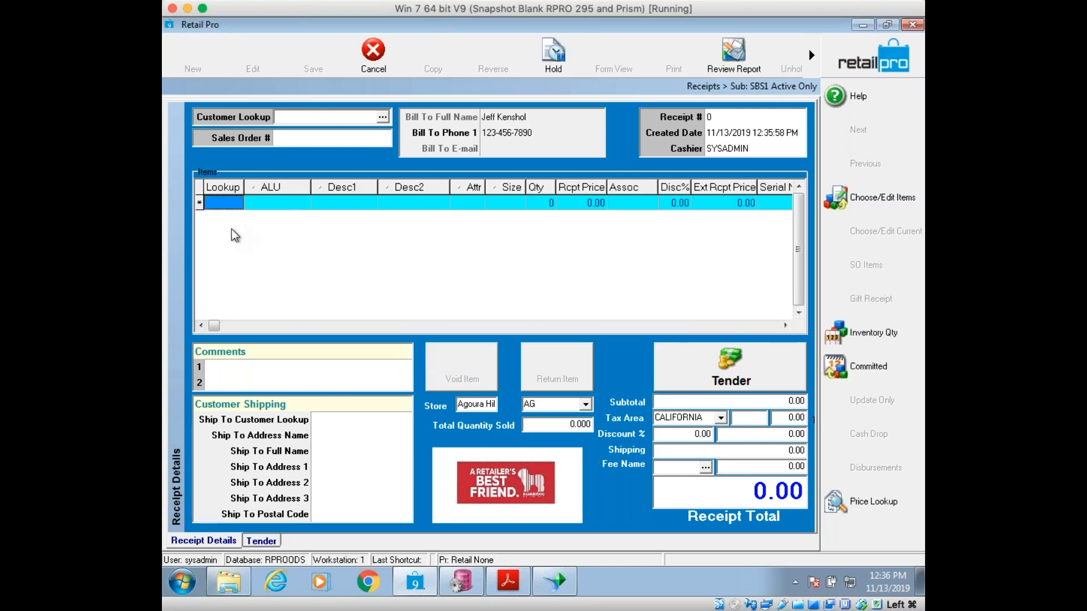
# Step: Add items 321667, 111125 and 987636 to the receipt
pyautogui.click(221, 205)
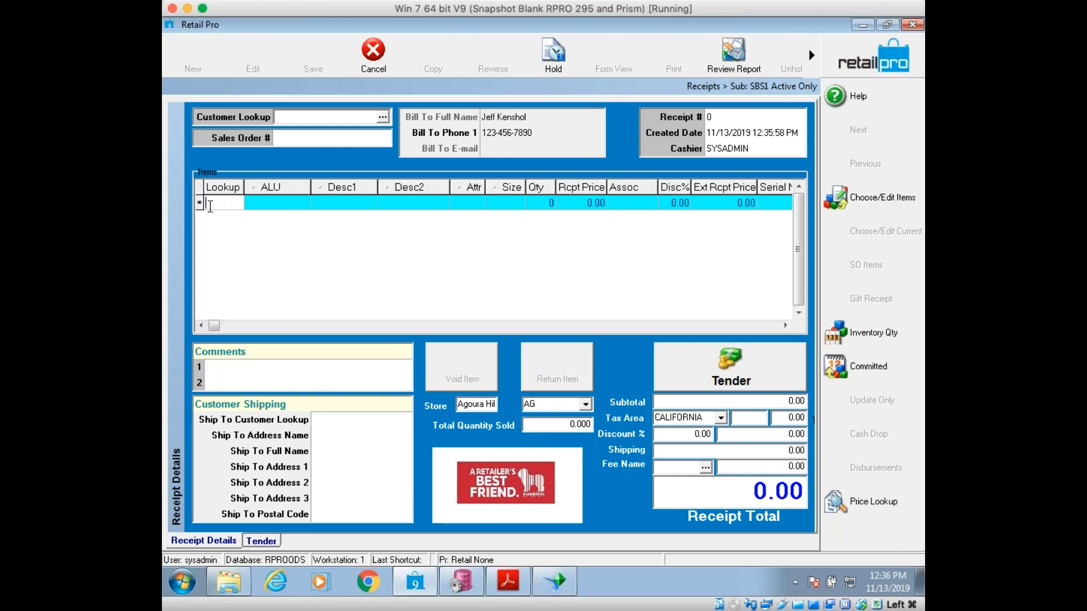
pyautogui.write('321667')
pyautogui.press('Return')
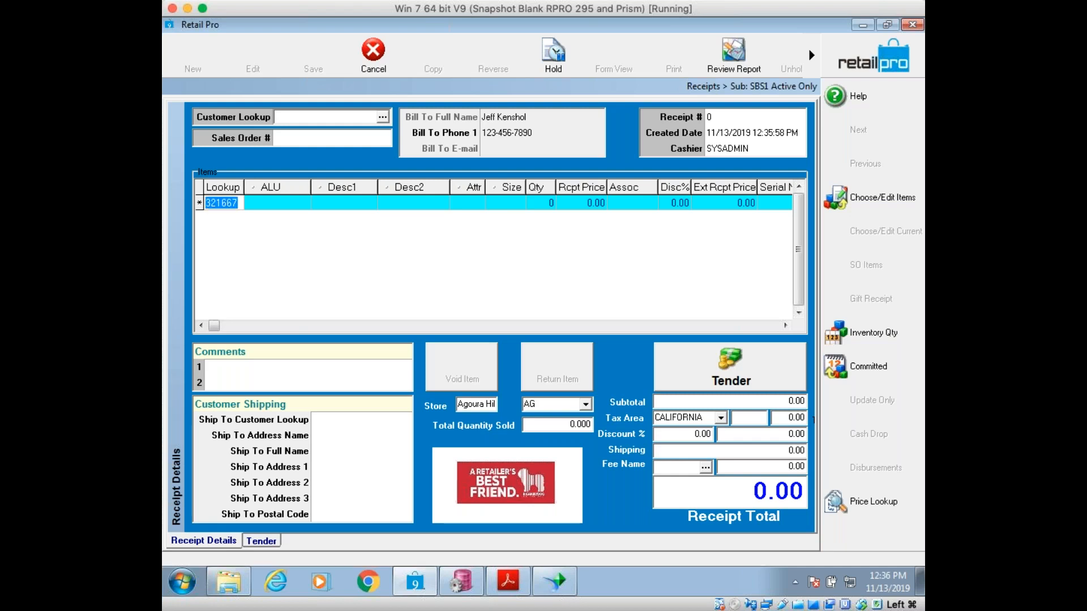
pyautogui.write('111125')
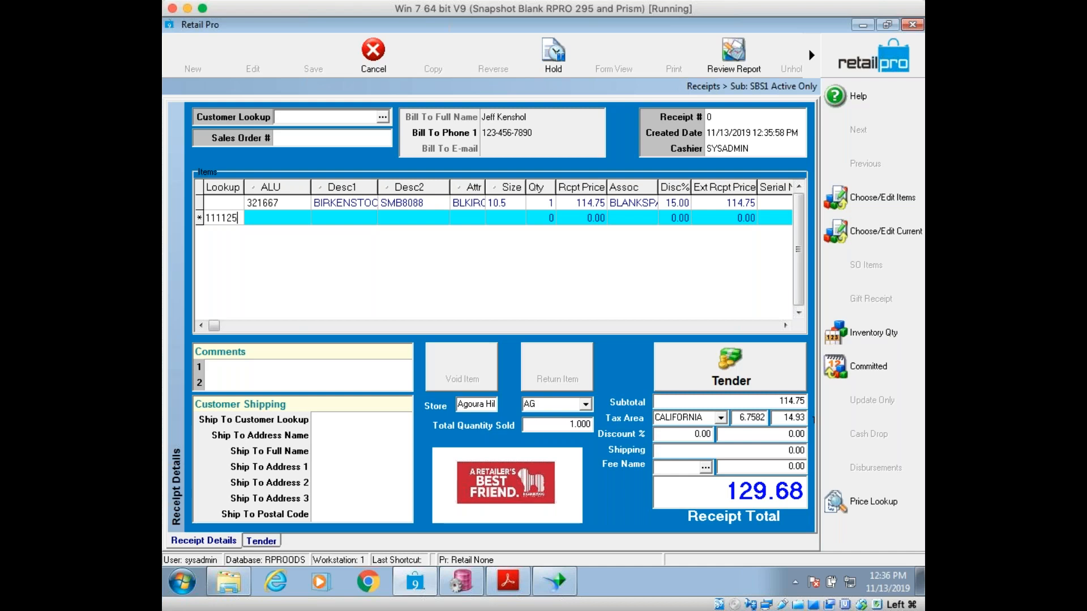
pyautogui.press('Return')
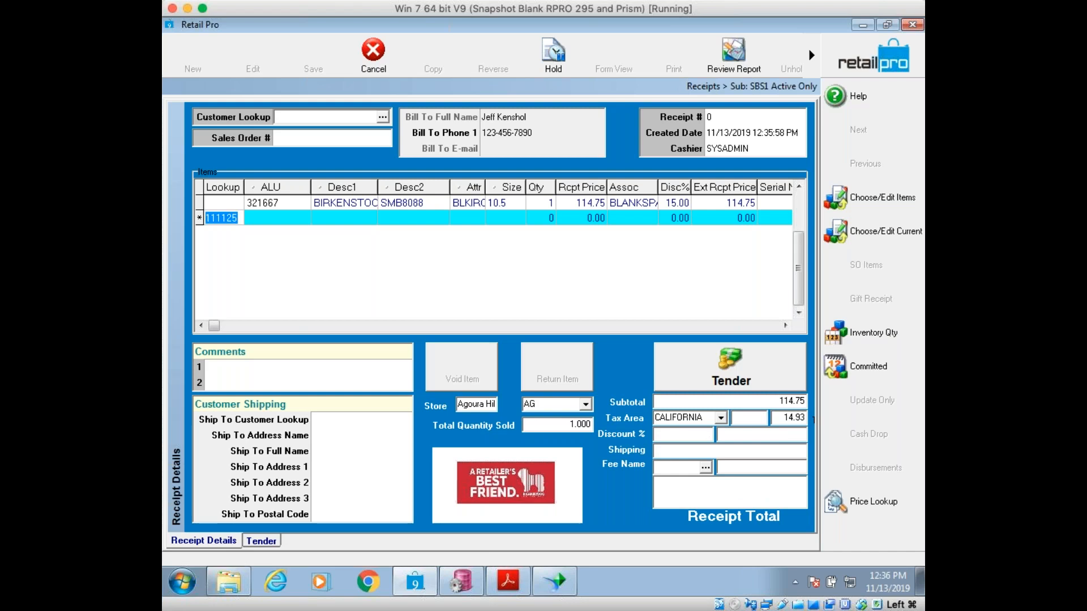
pyautogui.write('987')
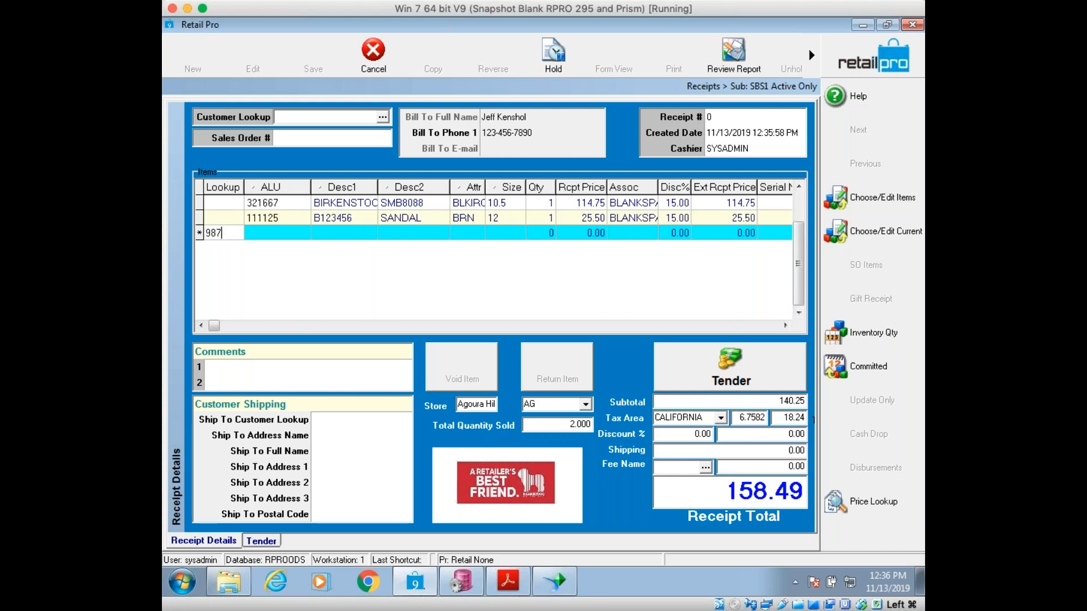
pyautogui.write('636')
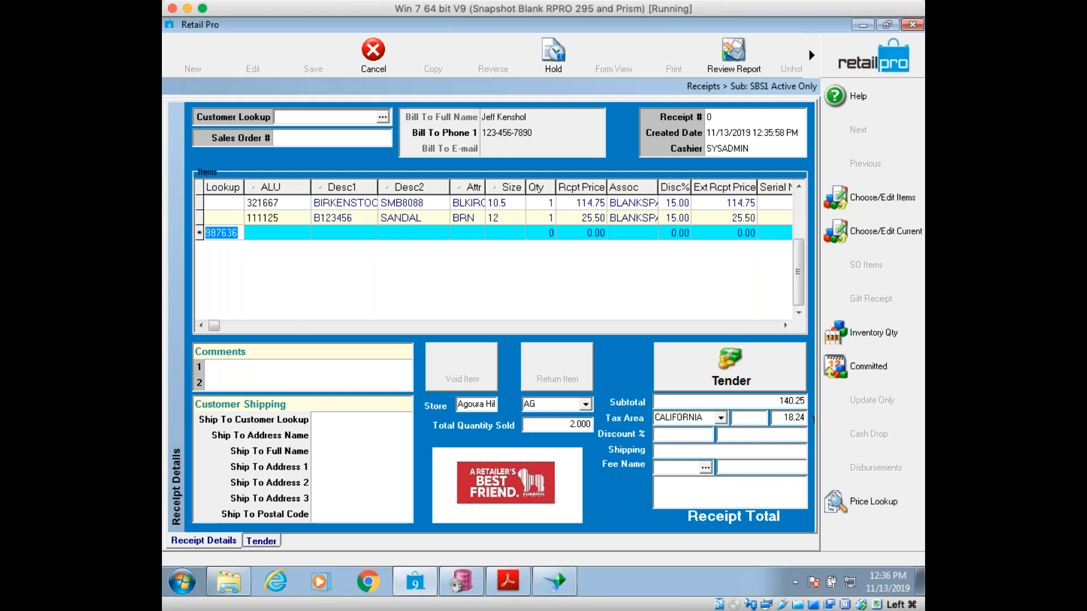
pyautogui.press('Return')
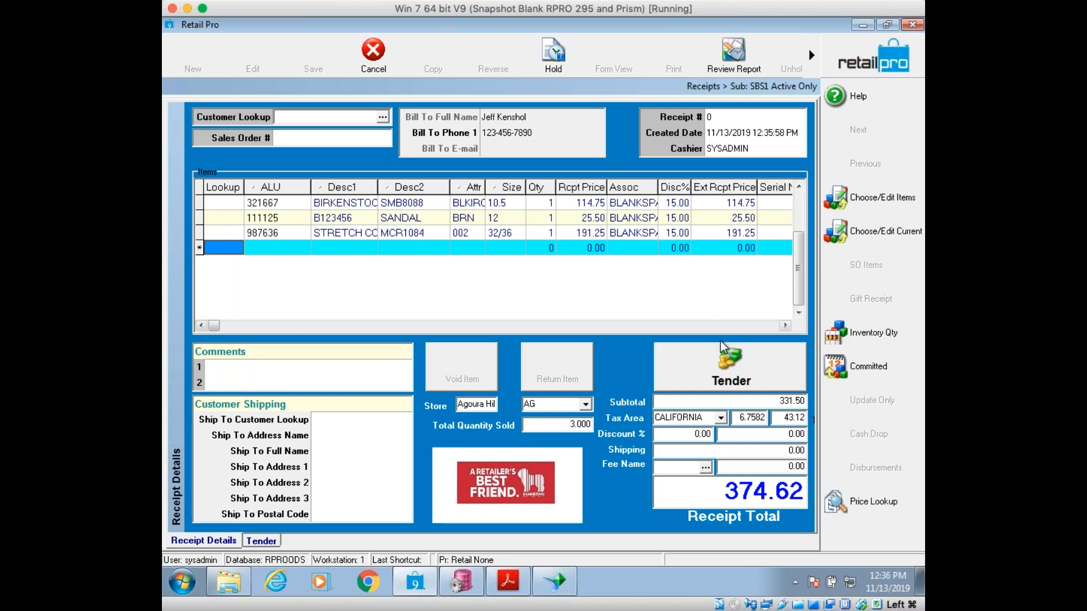
# Step: Proceed to tender and take the full 374.62 in cash
pyautogui.click(727, 364)
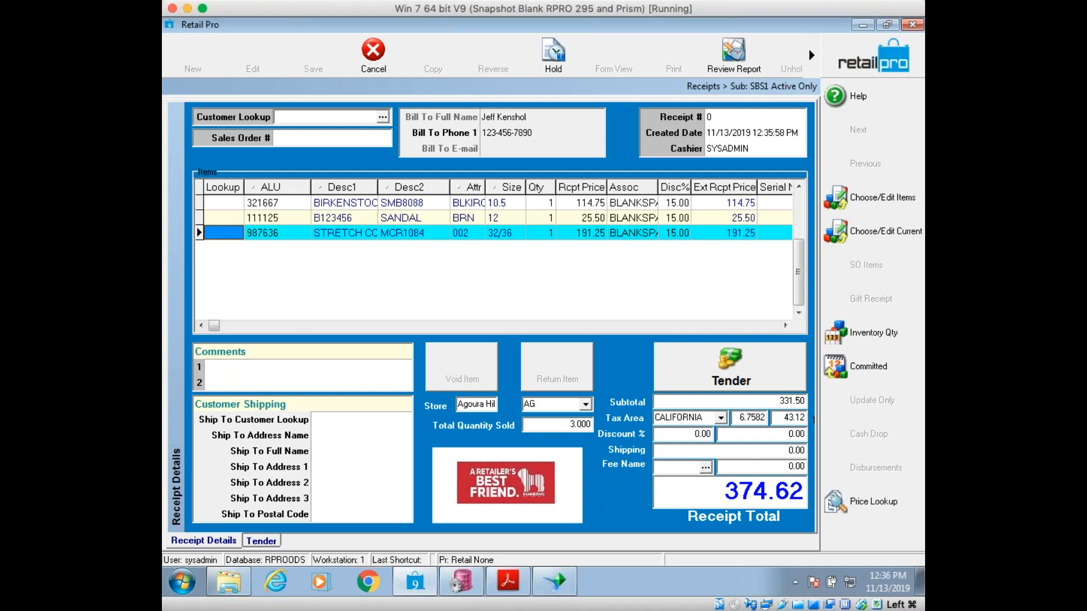
pyautogui.click(270, 273)
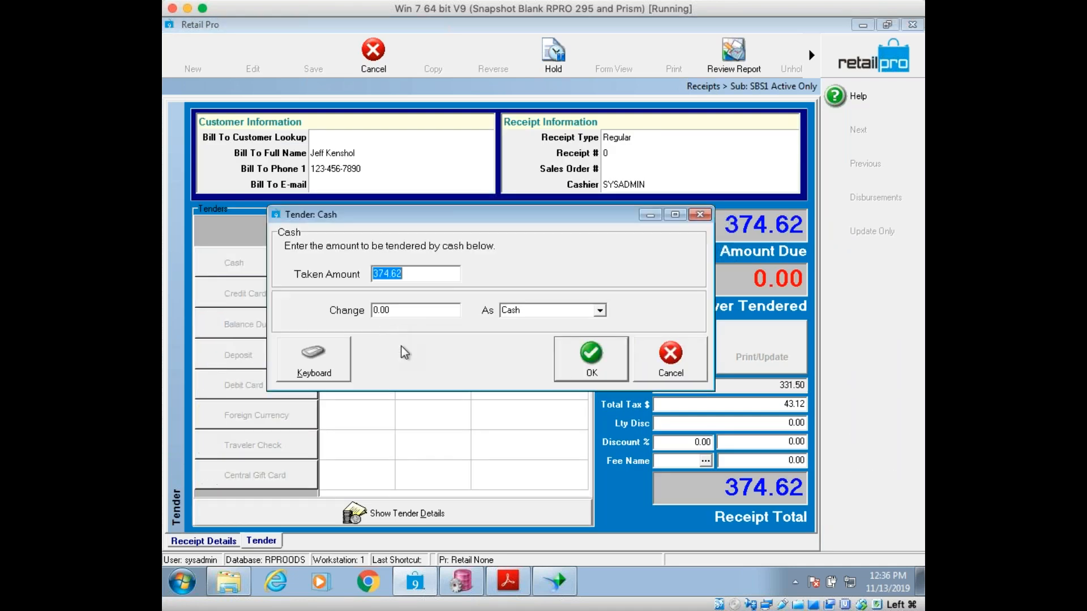
pyautogui.click(587, 368)
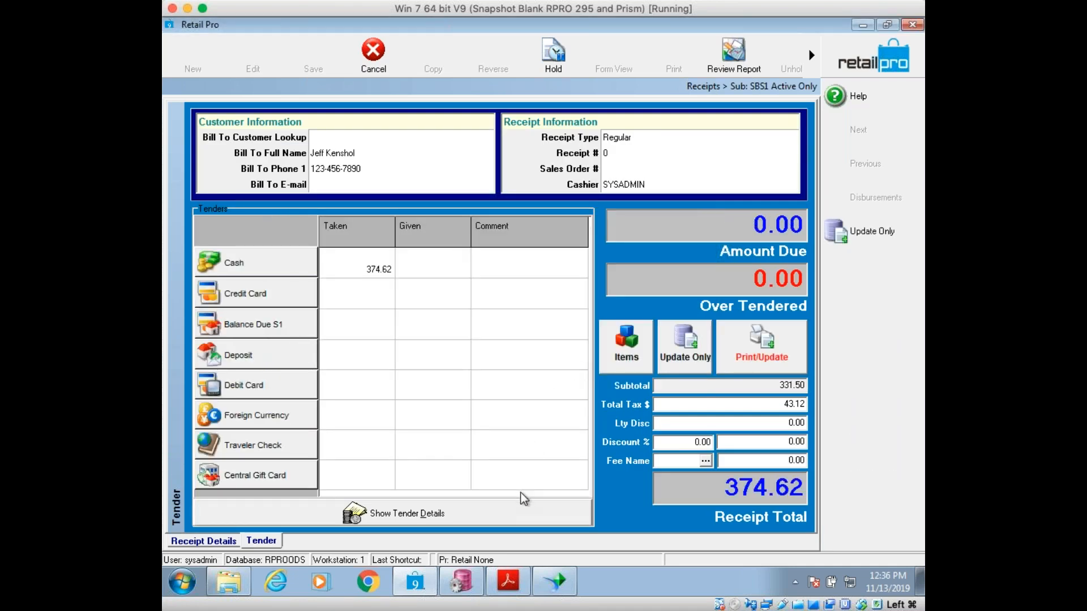
# Step: Finalize the receipt with Update Only, skip emailing it, and cancel the new blank receipt to return to the home screen
pyautogui.click(688, 343)
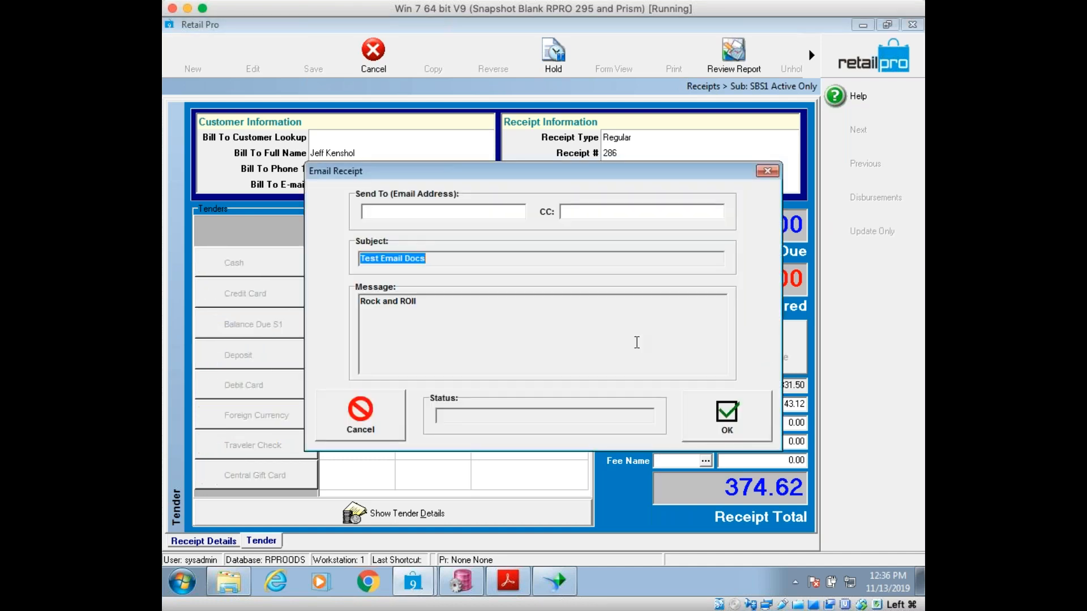
pyautogui.click(362, 431)
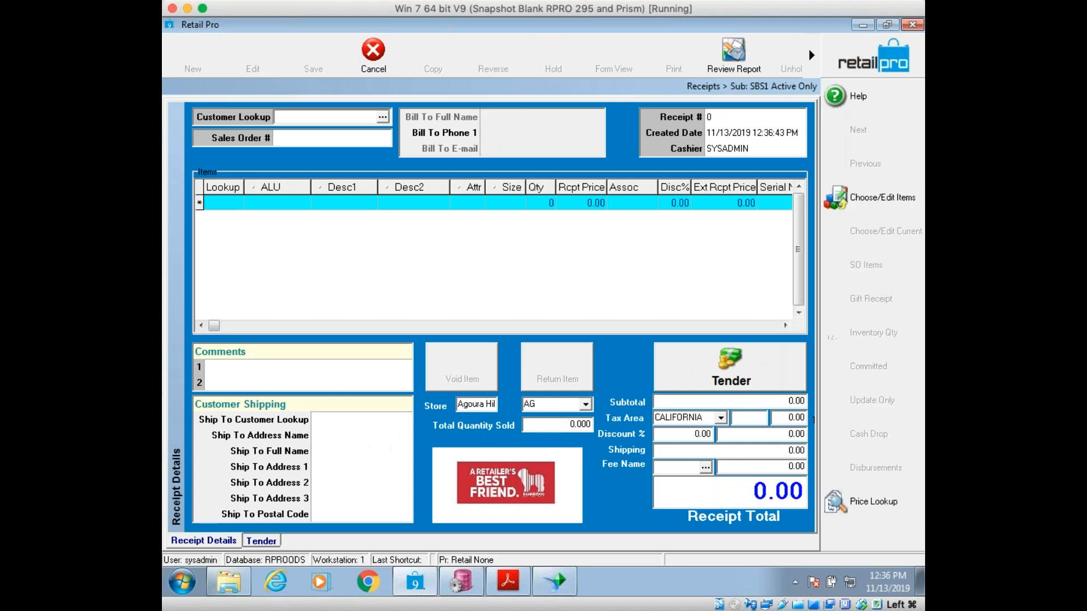
pyautogui.click(373, 51)
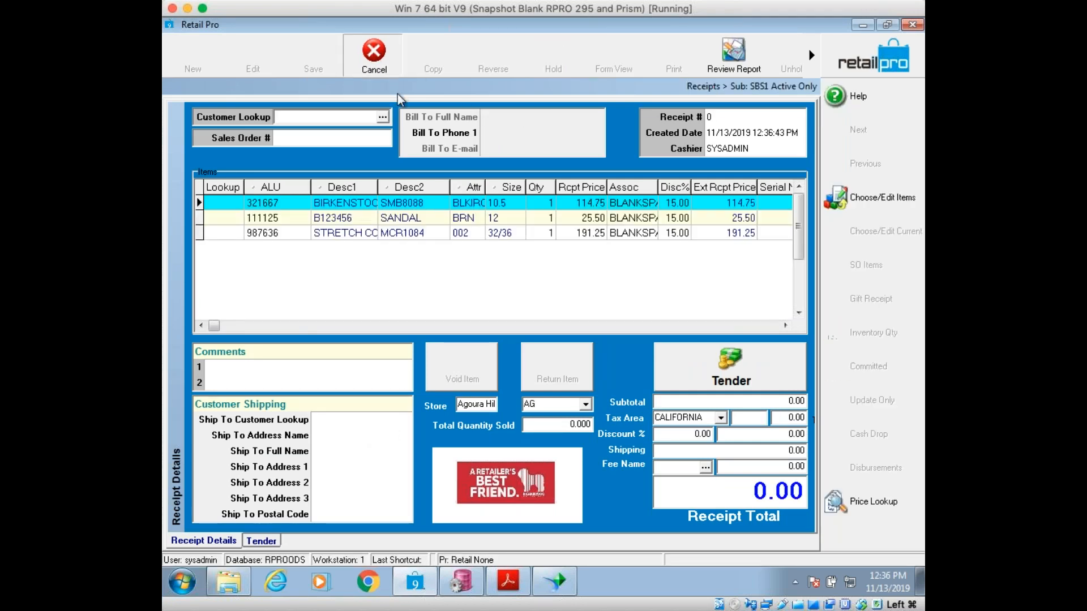
pyautogui.click(871, 53)
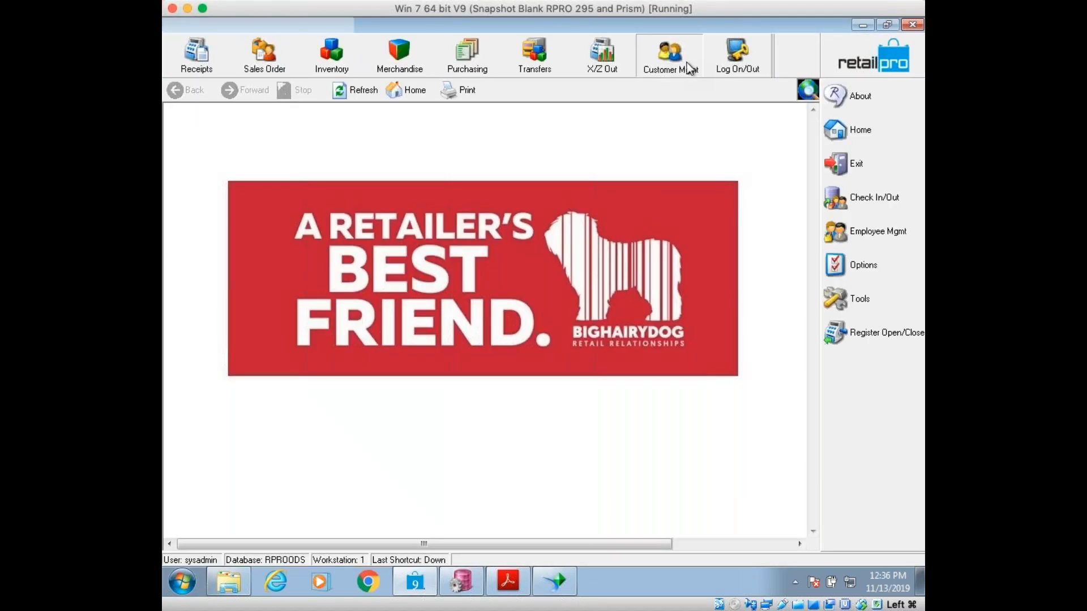
# Step: Reopen the customer's record in form view to check the loyalty balance earned from the sale, and return to the home screen
pyautogui.click(687, 62)
pyautogui.click(681, 97)
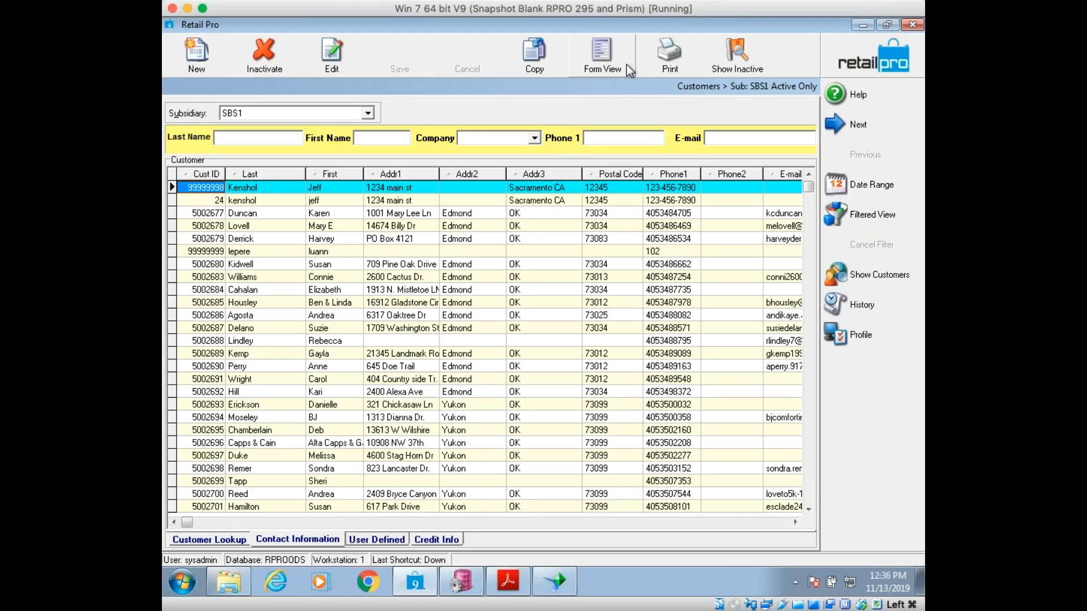
pyautogui.click(616, 54)
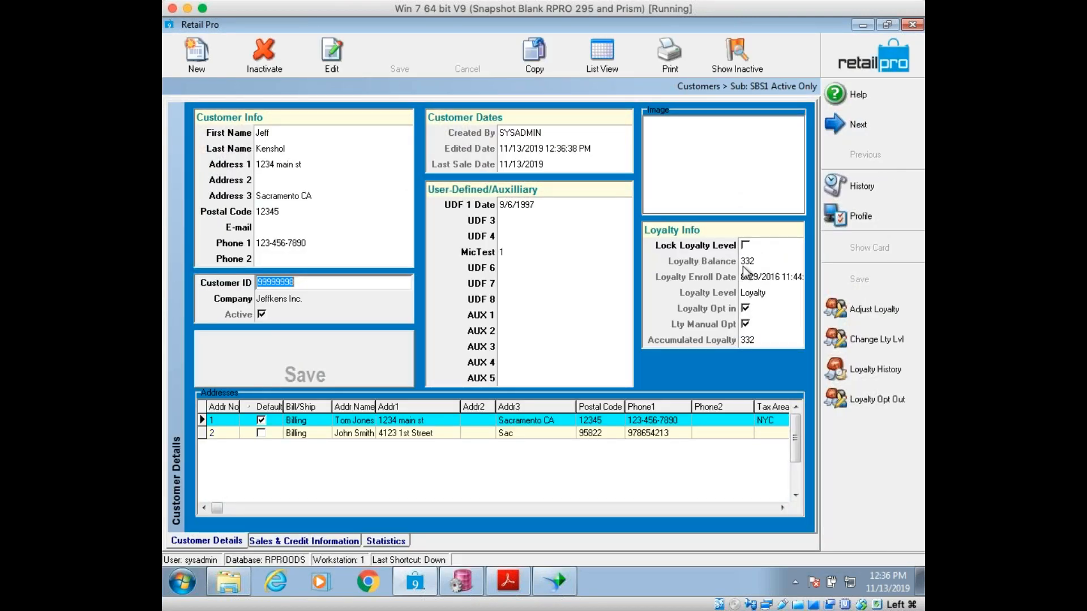
pyautogui.click(862, 63)
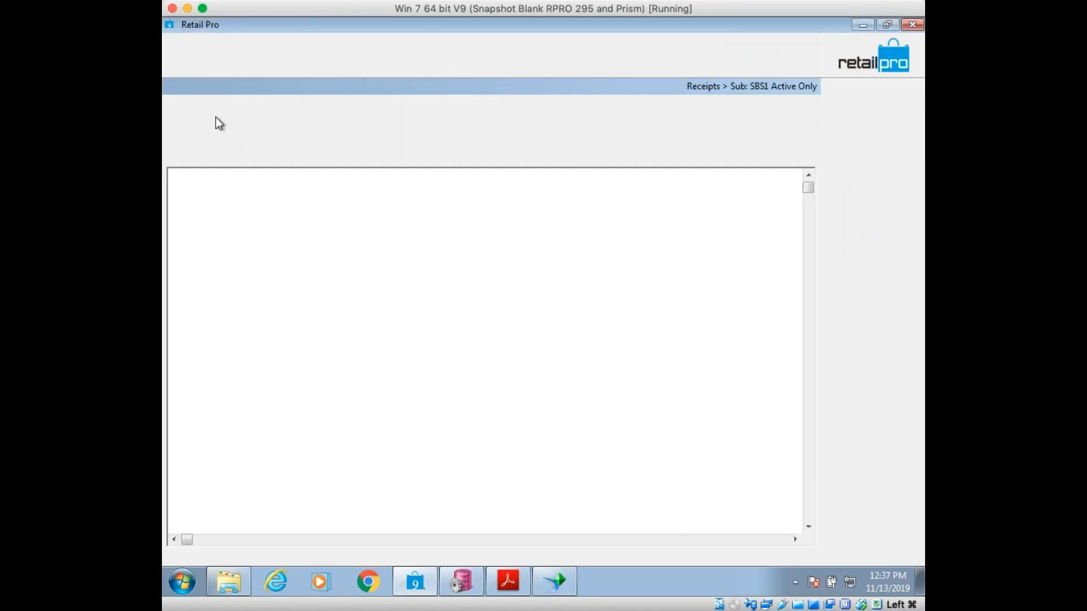
# Step: Start another receipt and enter the same customer's number in the customer lookup
pyautogui.click(199, 68)
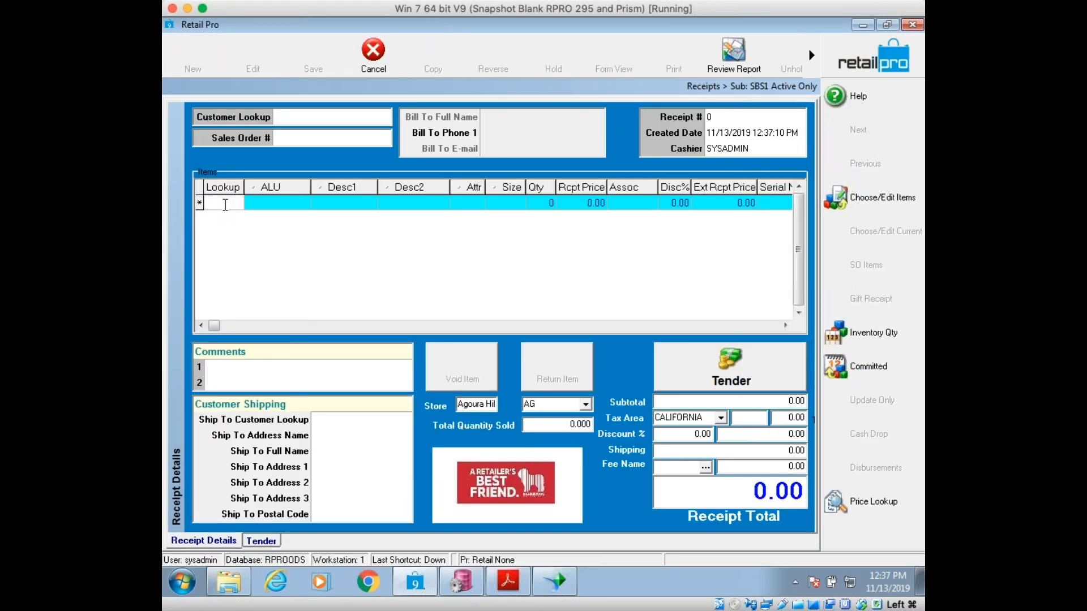
pyautogui.click(303, 117)
pyautogui.write('111222333')
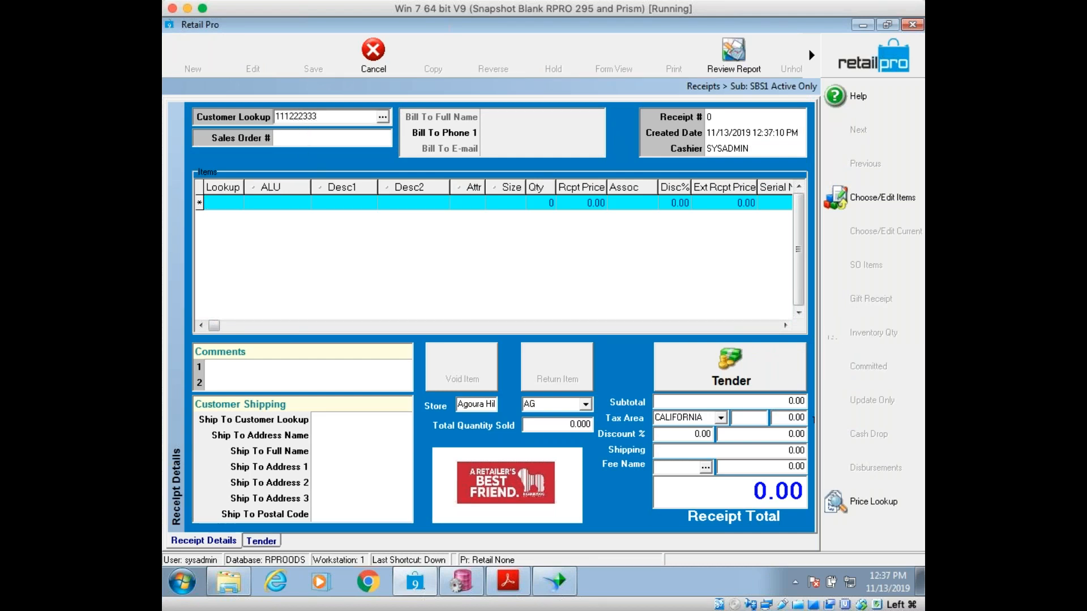
# Step: Add item 111125 to the customer's new receipt
pyautogui.click(229, 207)
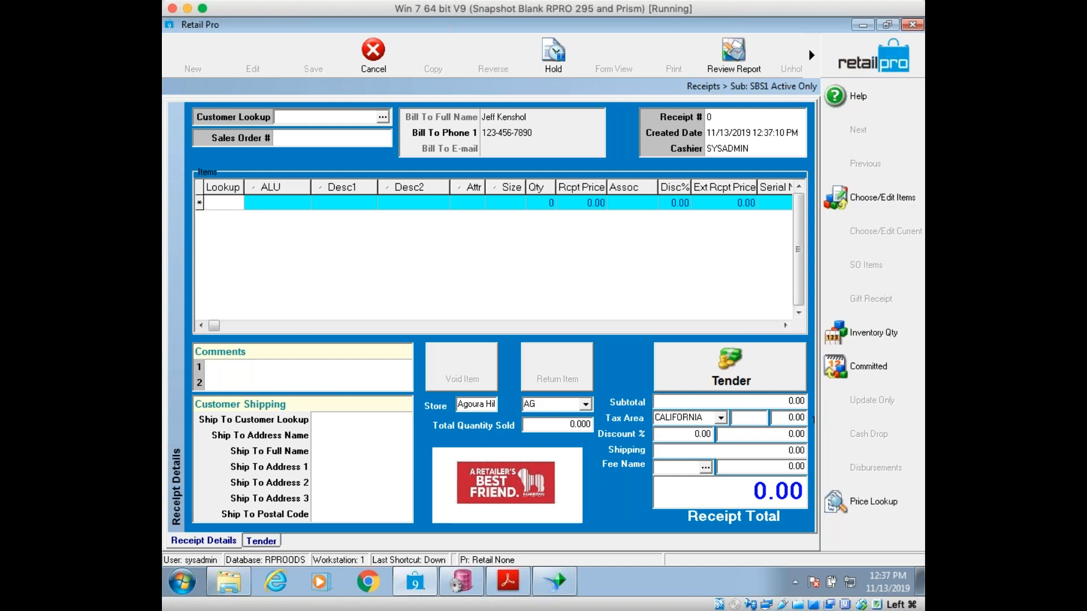
pyautogui.write('111125')
pyautogui.press('Return')
pyautogui.press('Down')
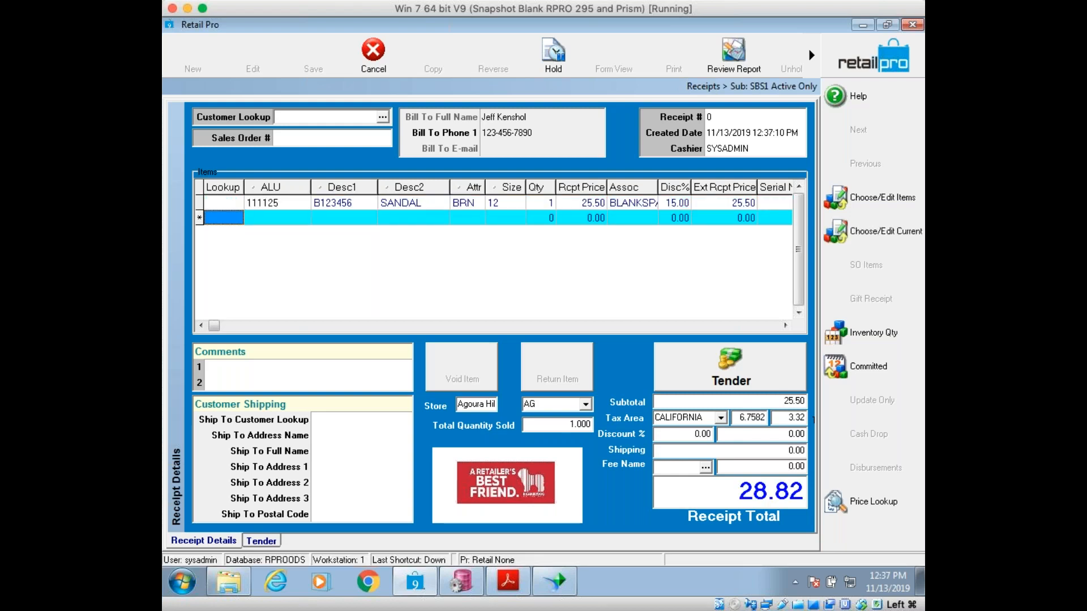
# Step: Proceed to tender, redeem 332 loyalty points on the receipt, and review the subtotal, tax, loyalty discount and receipt total
pyautogui.click(730, 378)
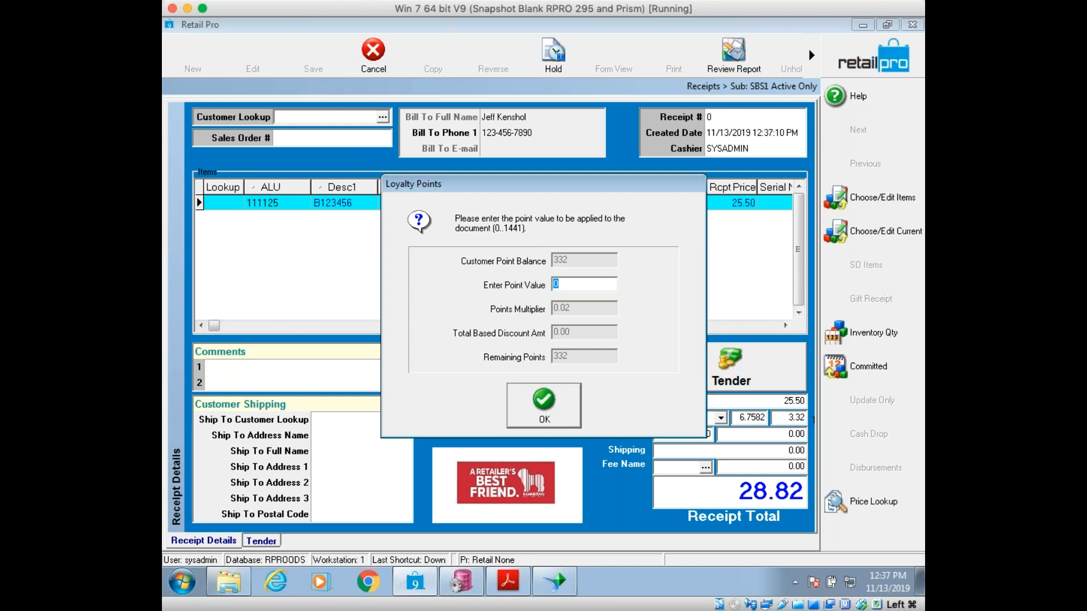
pyautogui.write('332')
pyautogui.click(559, 413)
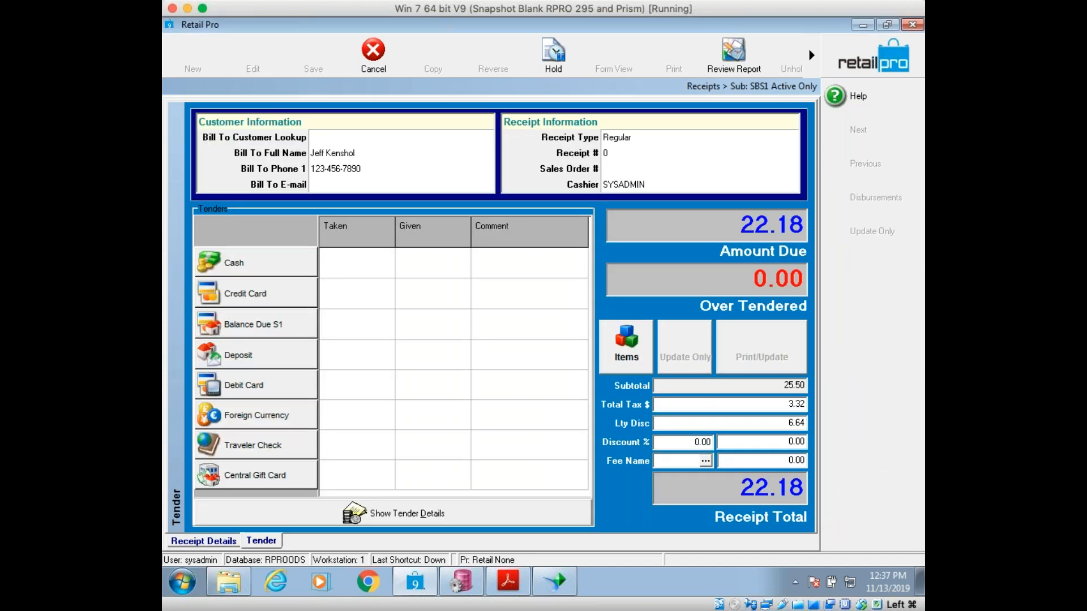
pyautogui.click(779, 387)
pyautogui.click(763, 403)
pyautogui.click(783, 422)
pyautogui.click(794, 494)
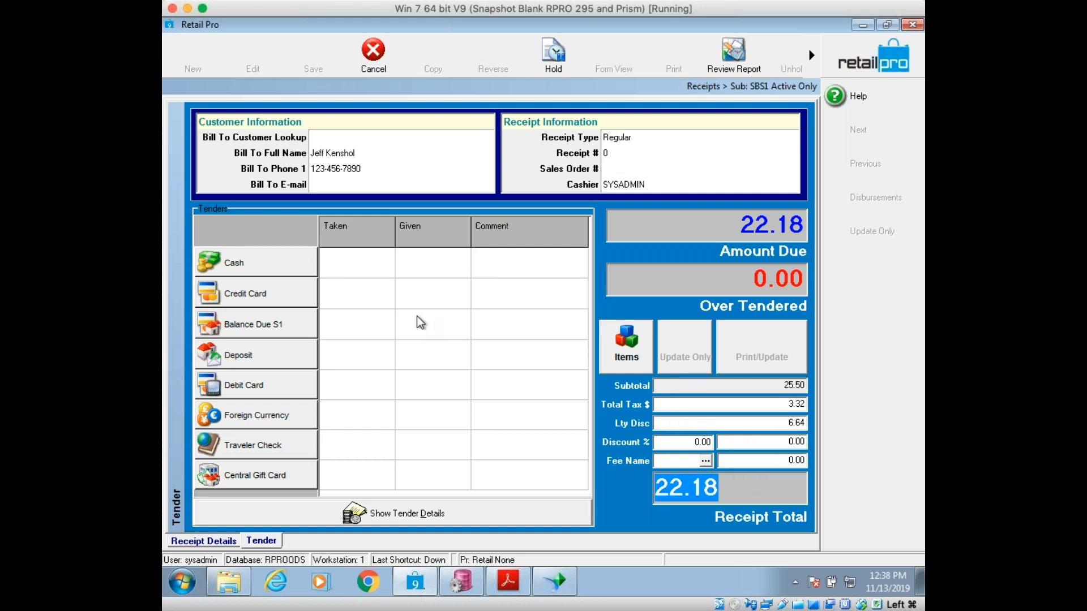
# Step: Take 22.18 in cash, finalize the receipt without printing or emailing it, and cancel the new blank receipt
pyautogui.click(271, 267)
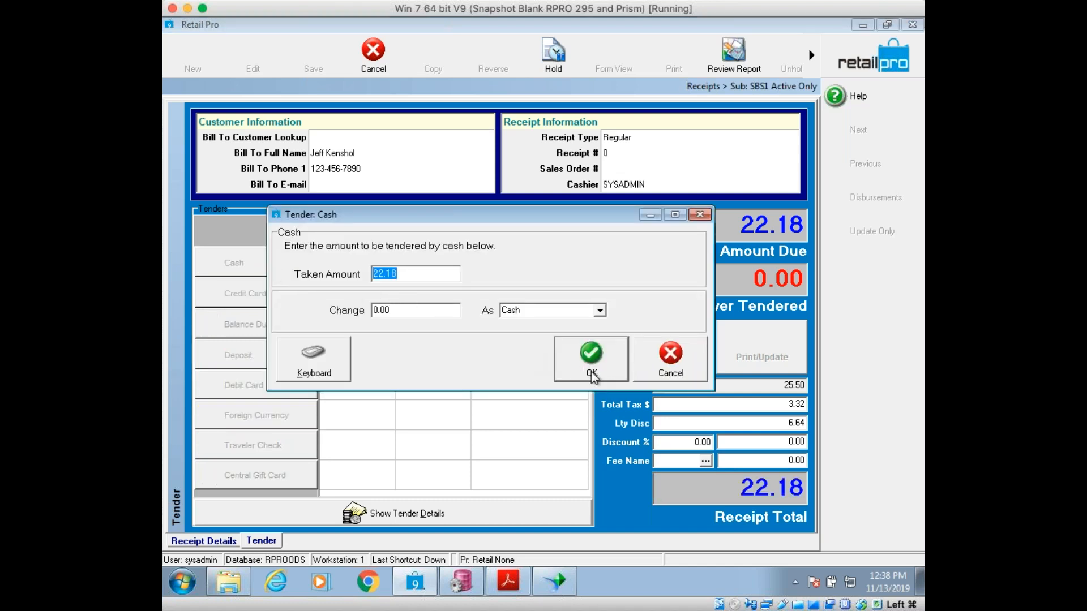
pyautogui.click(596, 369)
pyautogui.click(678, 371)
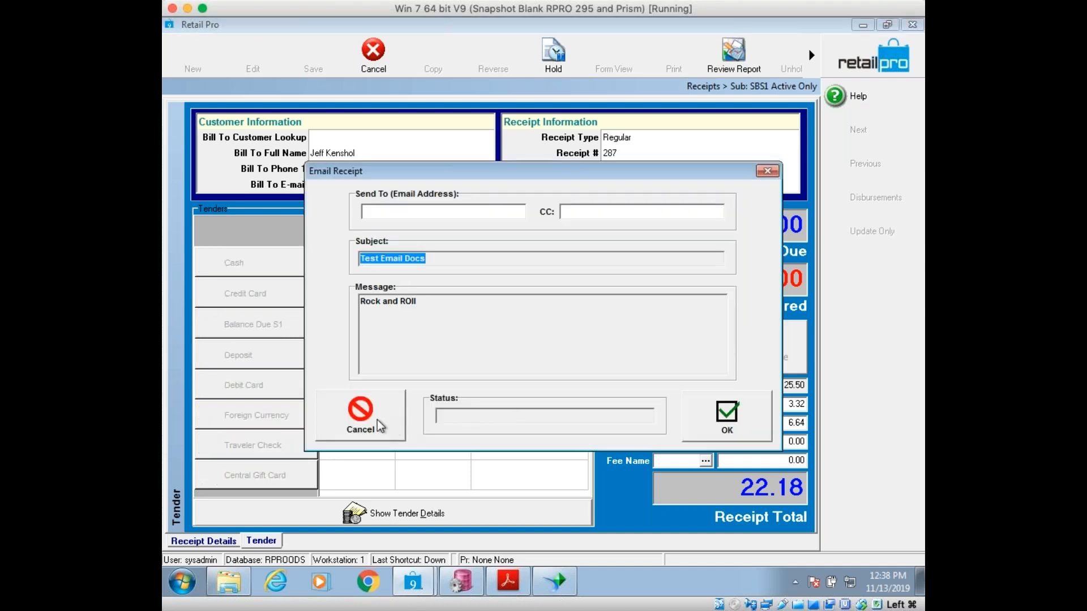
pyautogui.click(377, 422)
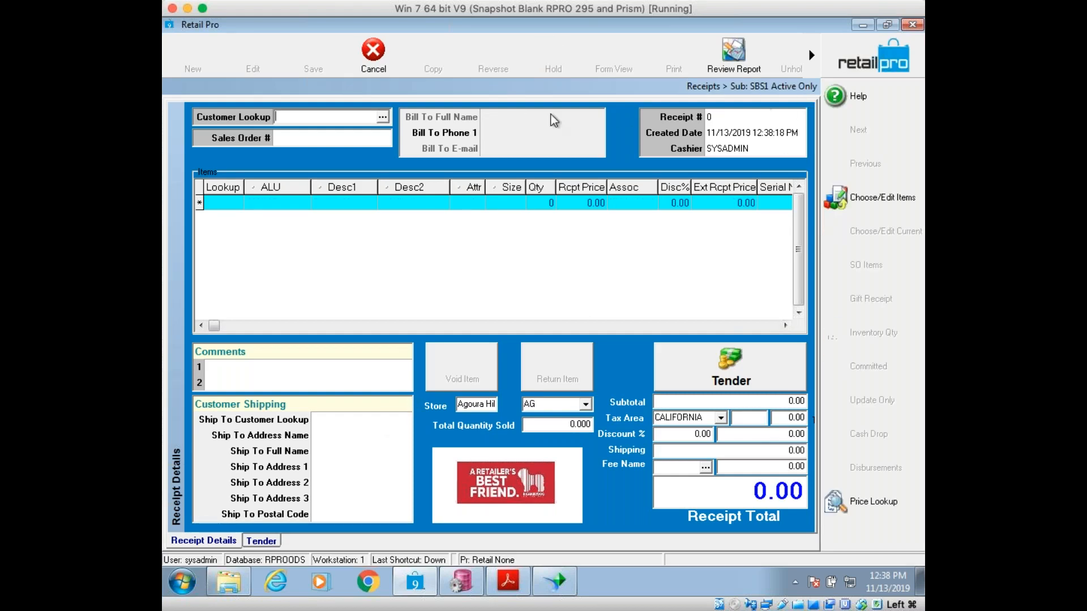
pyautogui.click(363, 54)
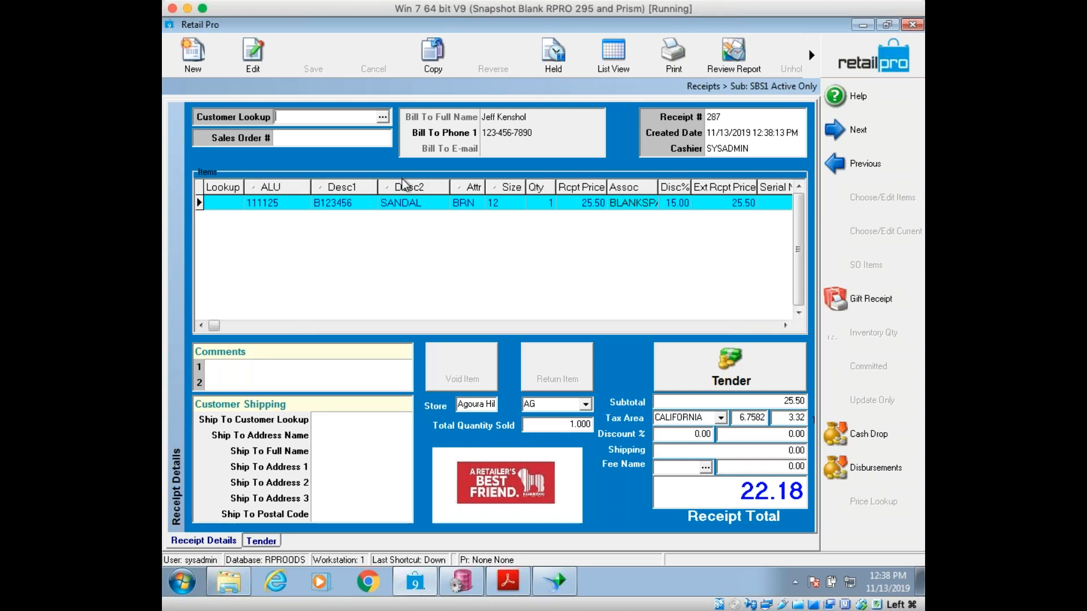
# Step: Open the existing Loyalty program in Customer Loyalty, review its dates, earn and redeem types and multipliers, and close it without changes
pyautogui.click(840, 66)
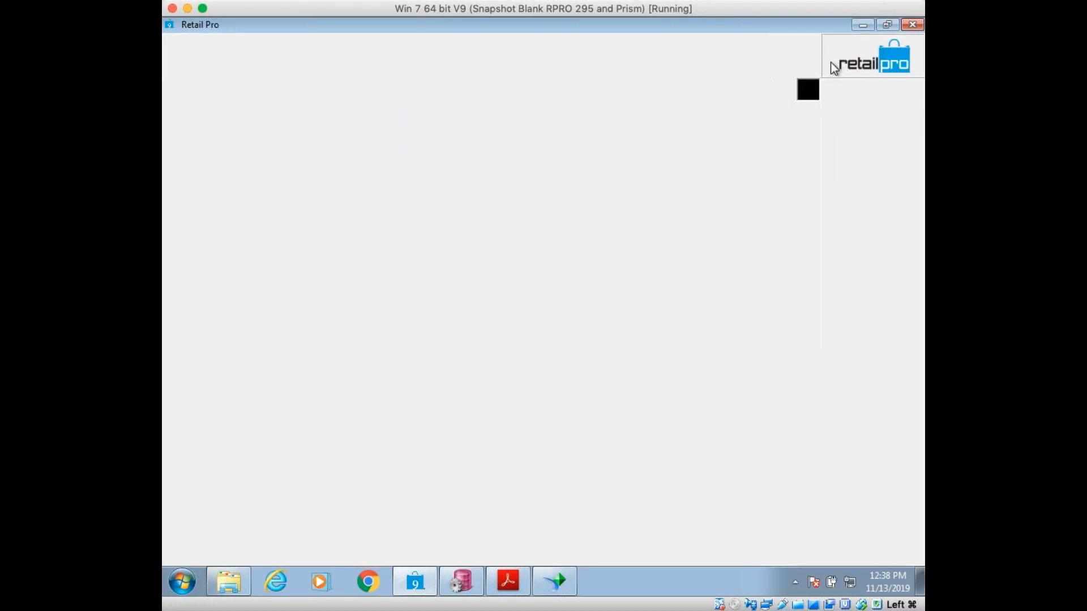
pyautogui.click(678, 59)
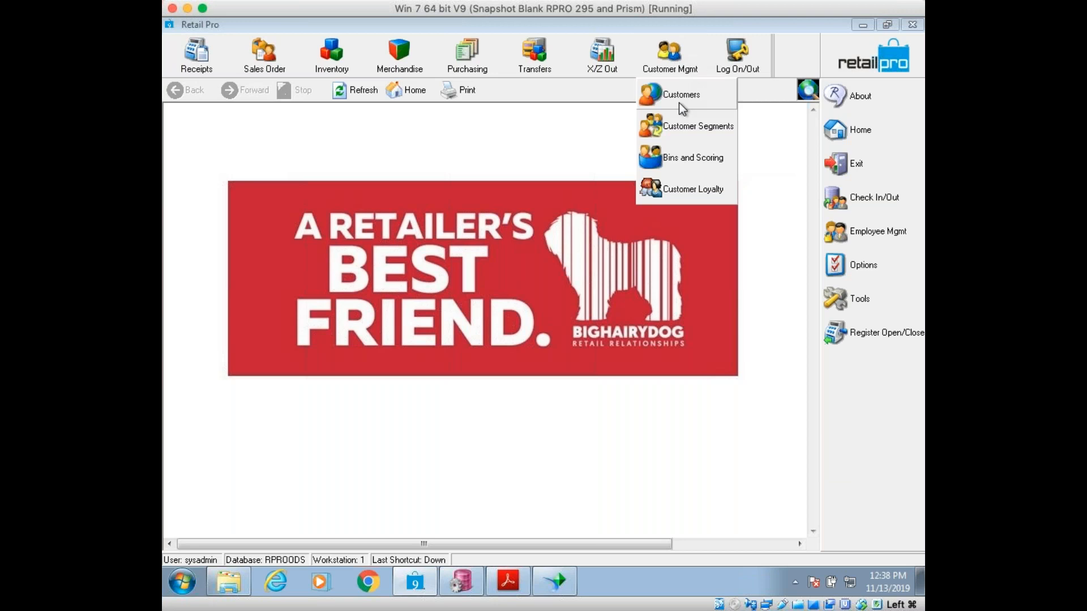
pyautogui.click(692, 194)
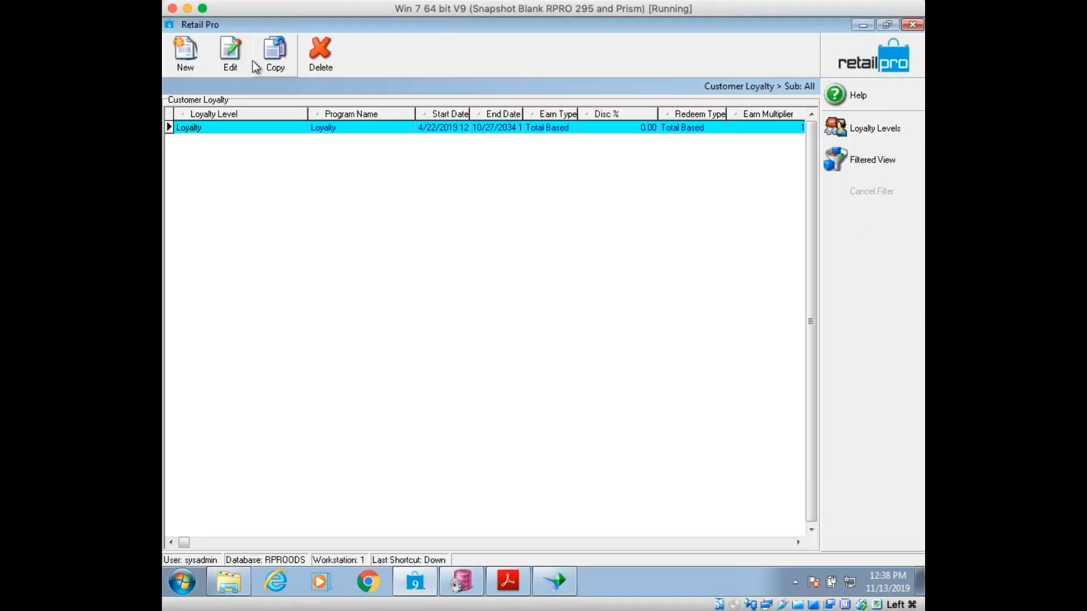
pyautogui.click(232, 59)
pyautogui.moveTo(728, 177); pyautogui.dragTo(444, 148)
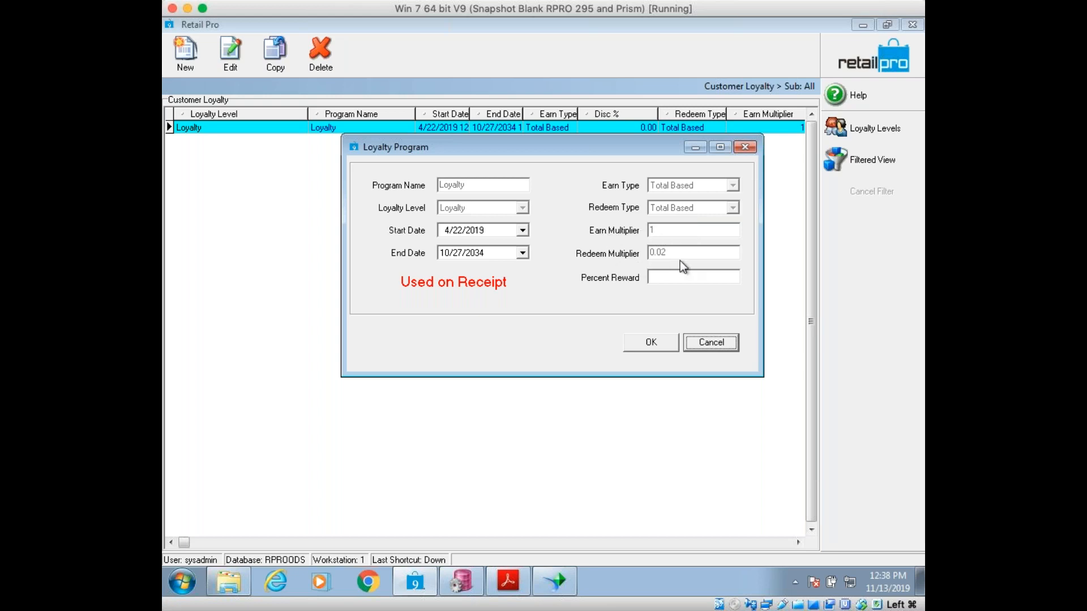
pyautogui.click(711, 343)
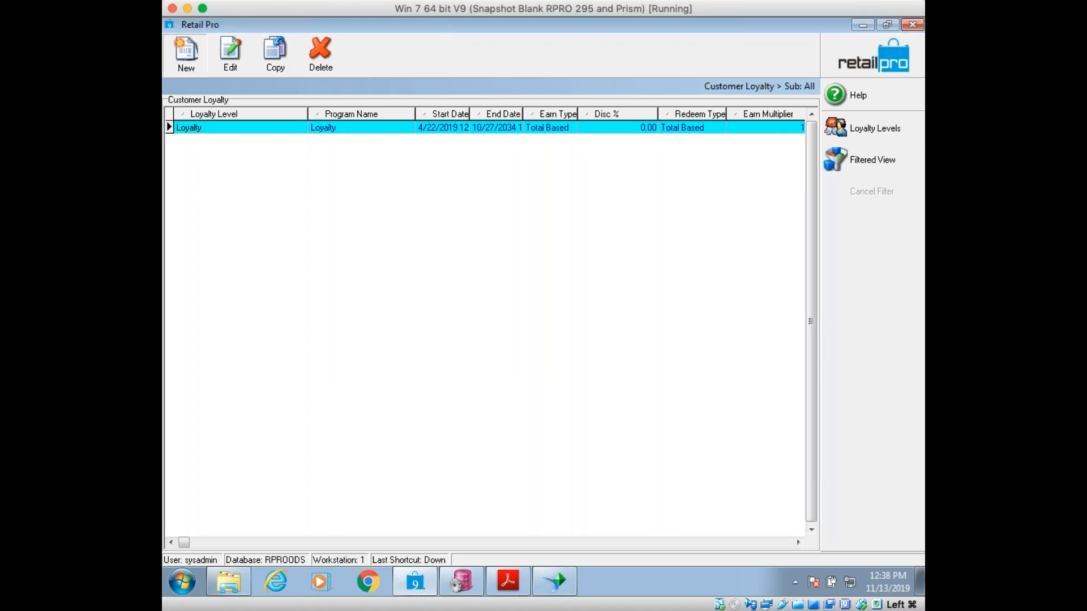
# Step: Start a new loyalty program and review the choices for loyalty level, earn type and redeem type
pyautogui.click(186, 54)
pyautogui.moveTo(694, 183); pyautogui.dragTo(361, 149)
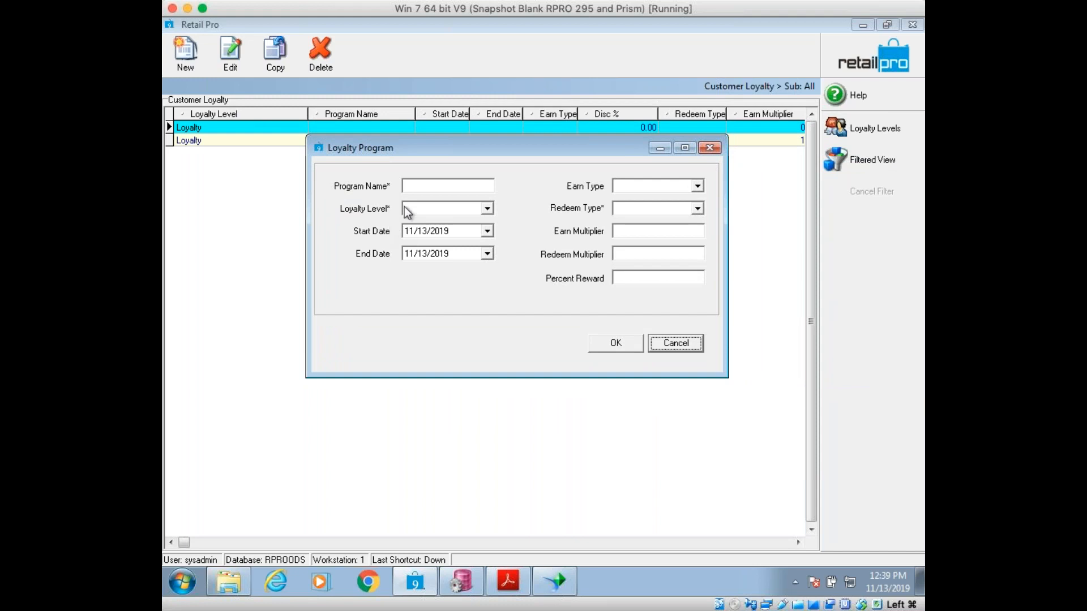
pyautogui.click(419, 186)
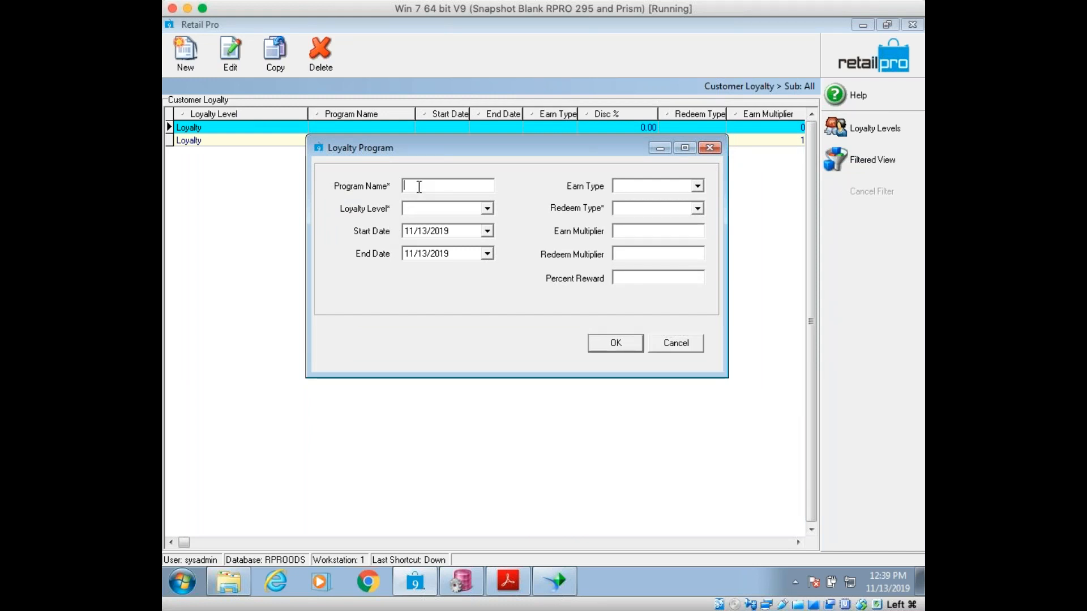
pyautogui.click(487, 209)
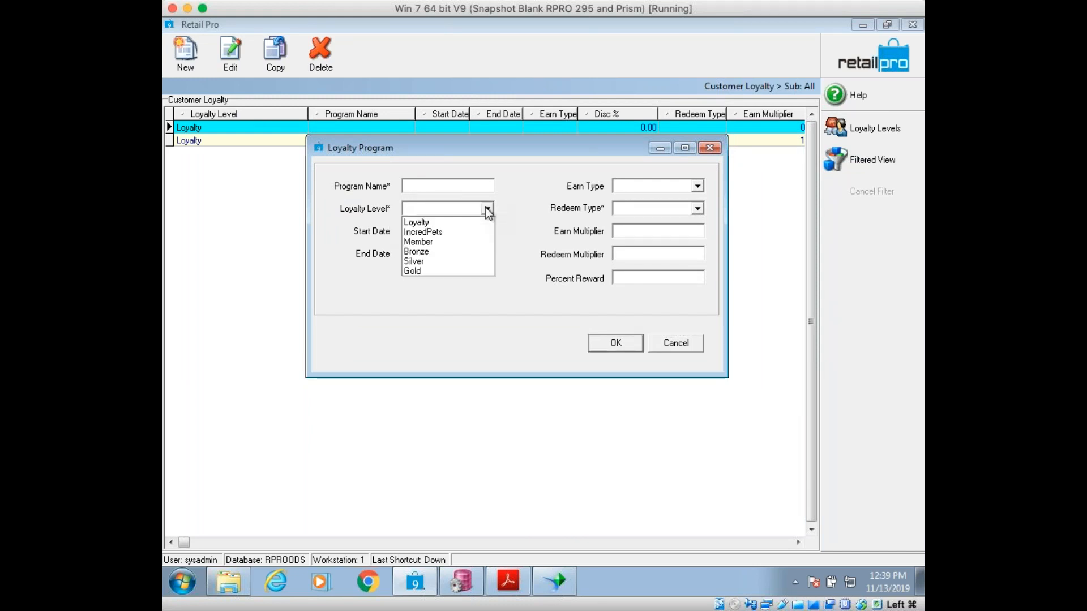
pyautogui.click(487, 209)
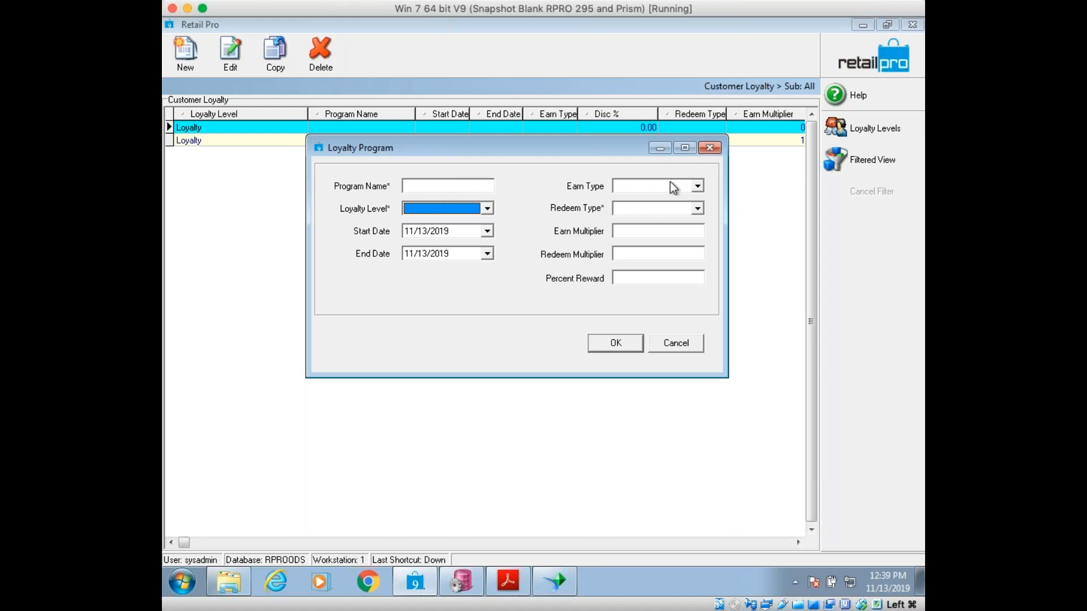
pyautogui.click(699, 186)
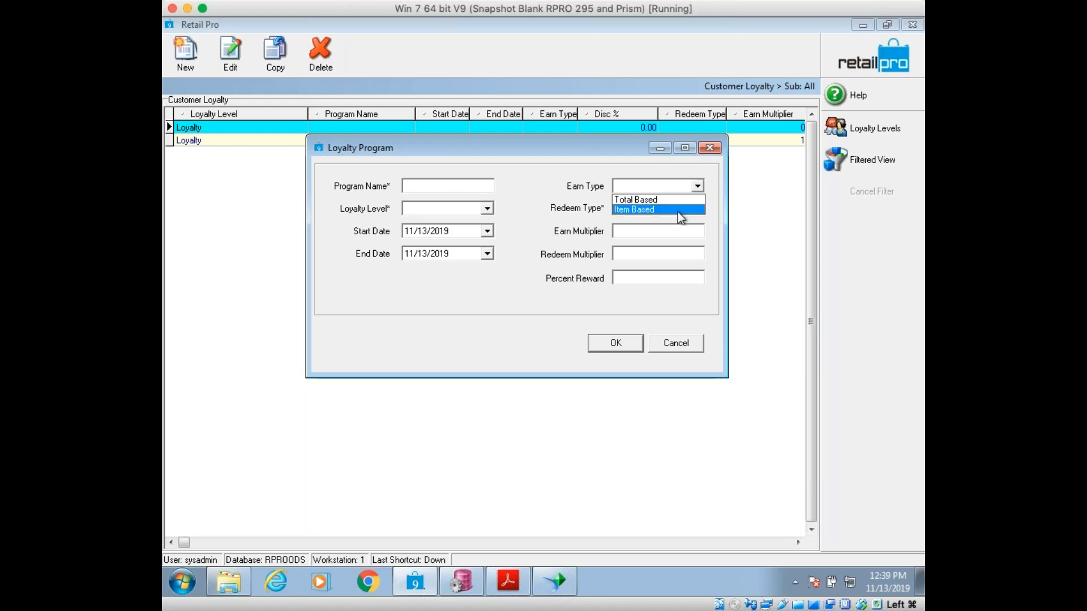
pyautogui.click(678, 168)
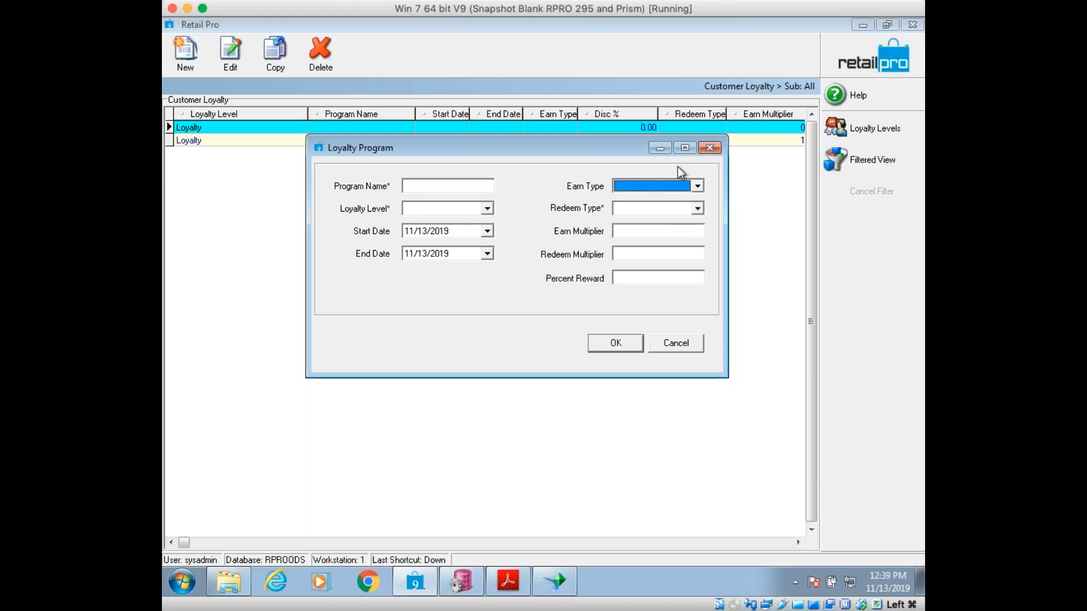
pyautogui.click(700, 209)
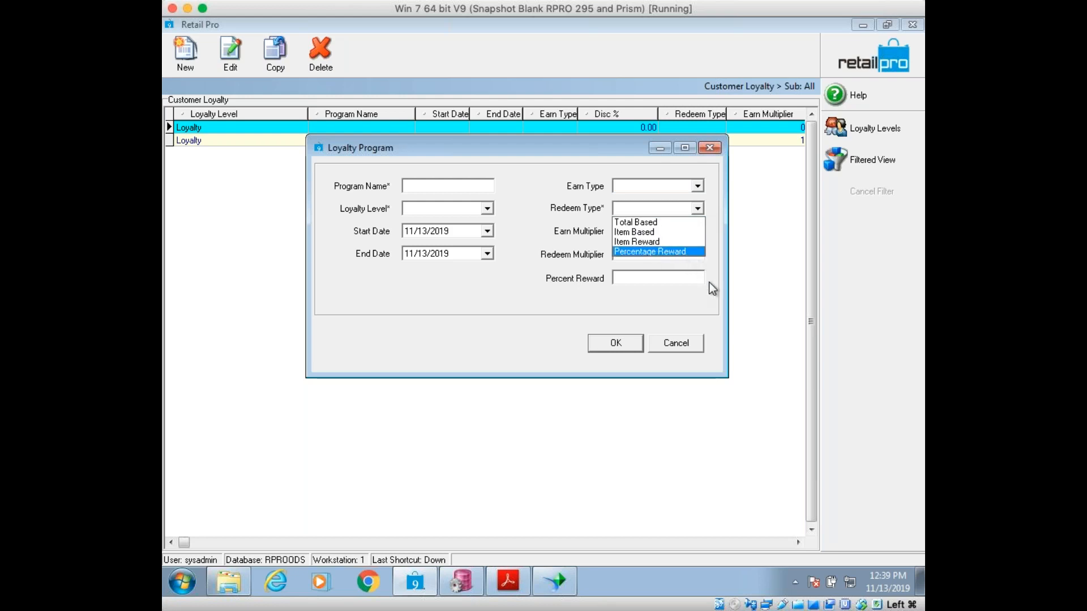
pyautogui.click(708, 267)
# Step: Enter an earn multiplier of 1 and a redeem multiplier of .02 in the new program, and discard it
pyautogui.click(629, 259)
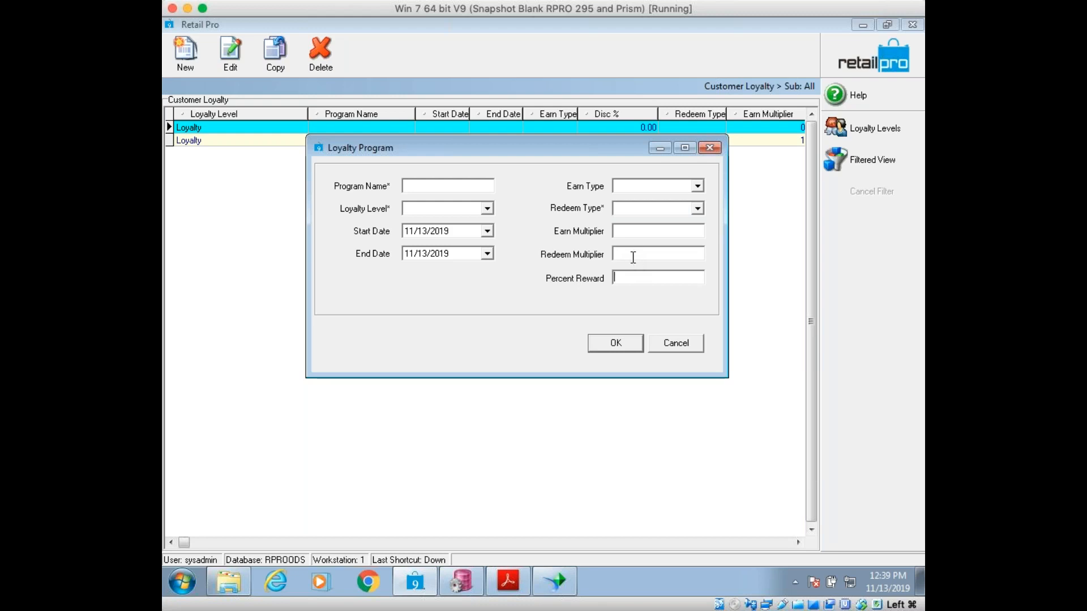
pyautogui.click(629, 254)
pyautogui.click(637, 232)
pyautogui.write('1')
pyautogui.click(635, 252)
pyautogui.write('.02')
pyautogui.click(696, 345)
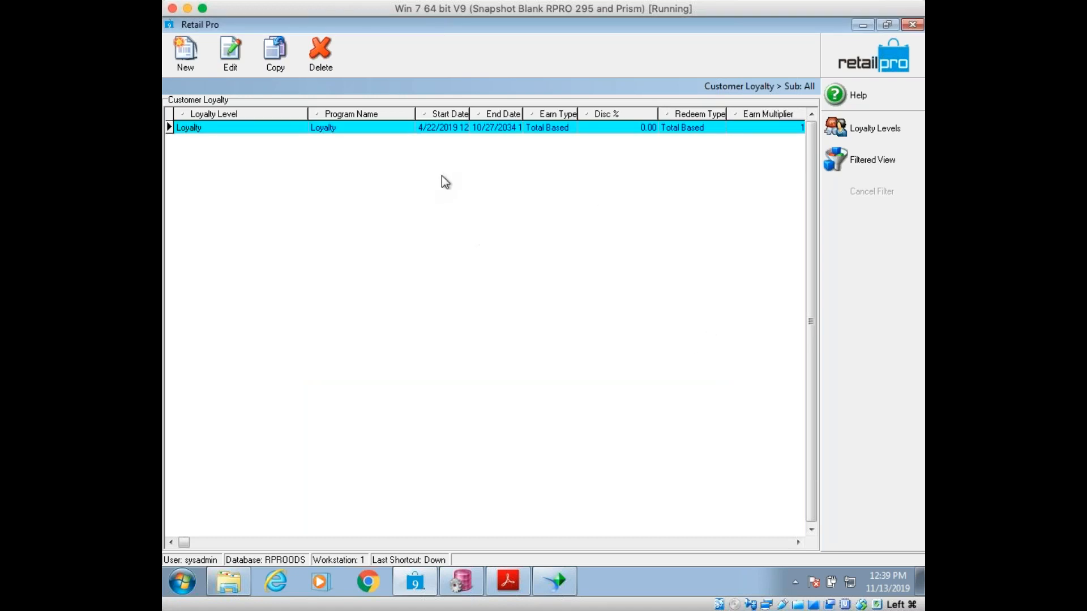
# Step: View the list of loyalty levels, close it and return to the home screen
pyautogui.click(895, 129)
pyautogui.moveTo(852, 149); pyautogui.dragTo(510, 95)
pyautogui.click(592, 96)
pyautogui.click(862, 67)
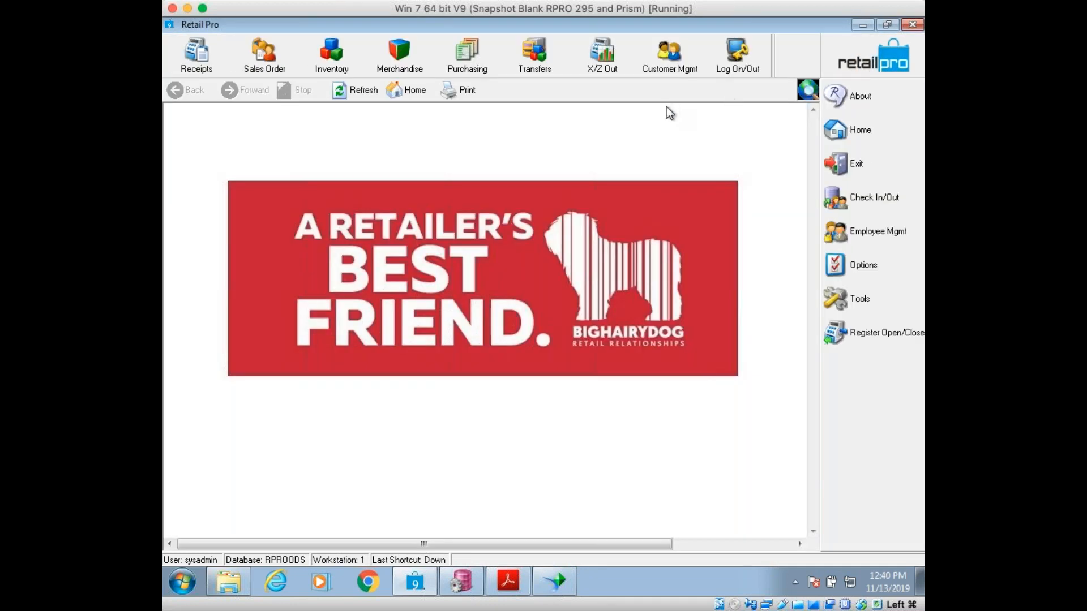
# Step: Open the general point-of-sale Loyalty settings under the local system preferences
pyautogui.click(876, 273)
pyautogui.click(782, 297)
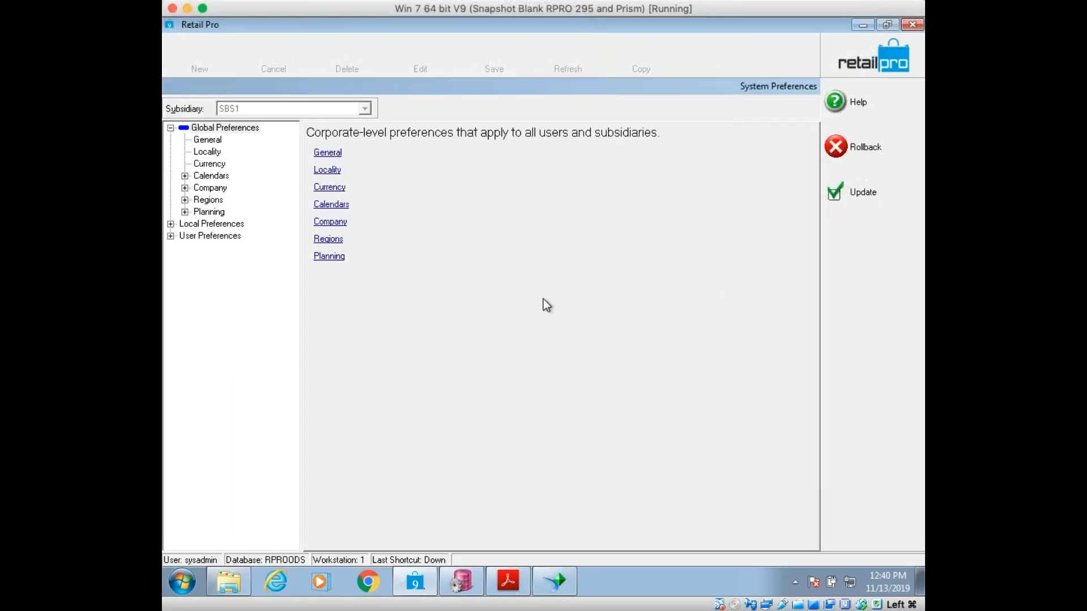
pyautogui.click(170, 225)
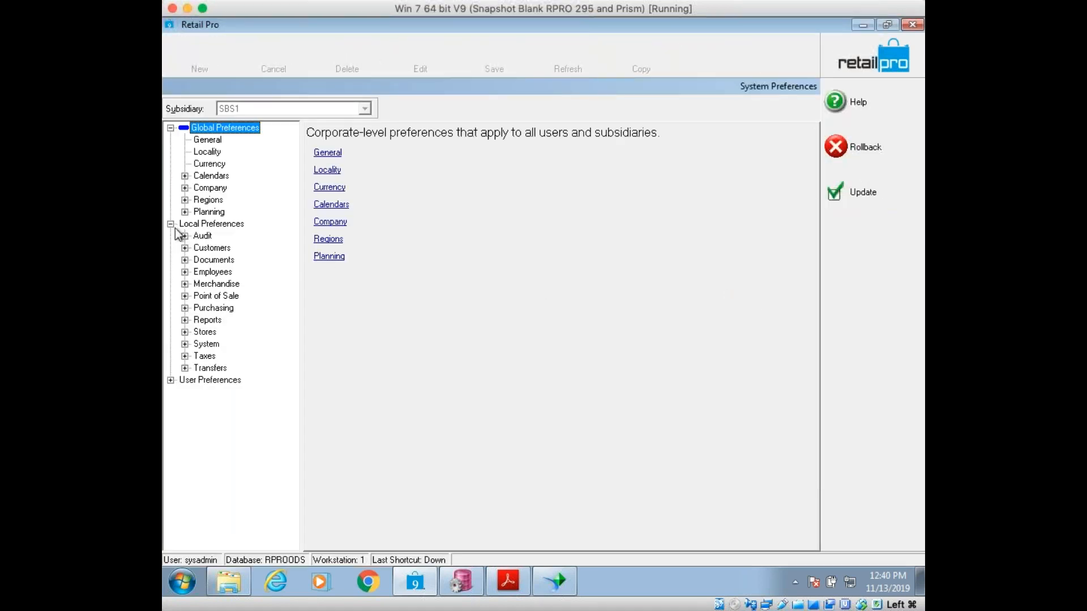
pyautogui.click(185, 296)
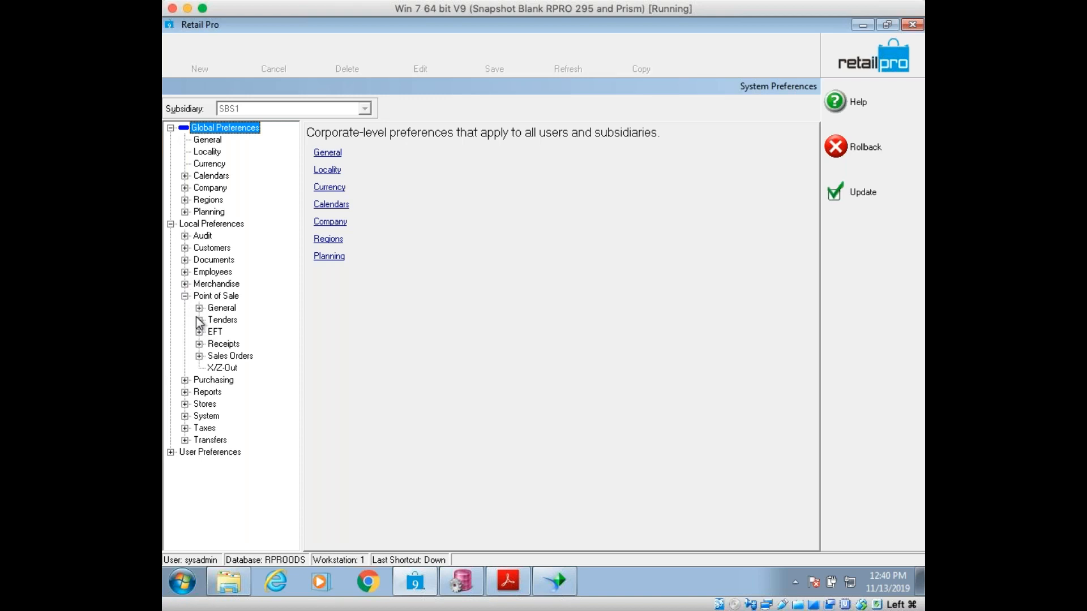
pyautogui.click(200, 308)
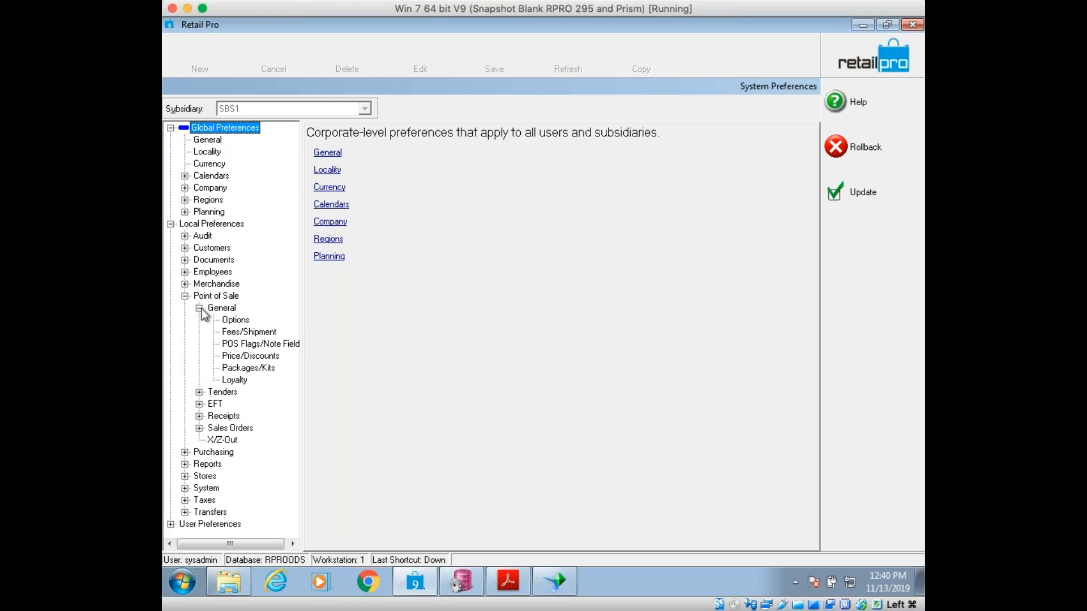
pyautogui.click(234, 379)
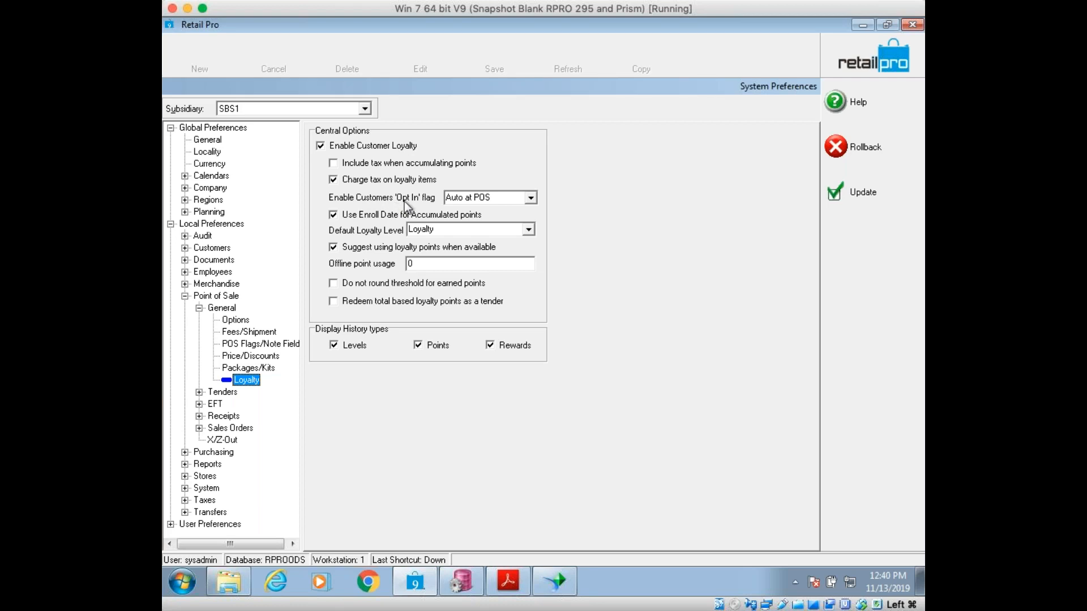
# Step: Review the customer opt-in flag choices, the loyalty point suggestion and the redeem-as-tender options, and update the preferences
pyautogui.click(528, 199)
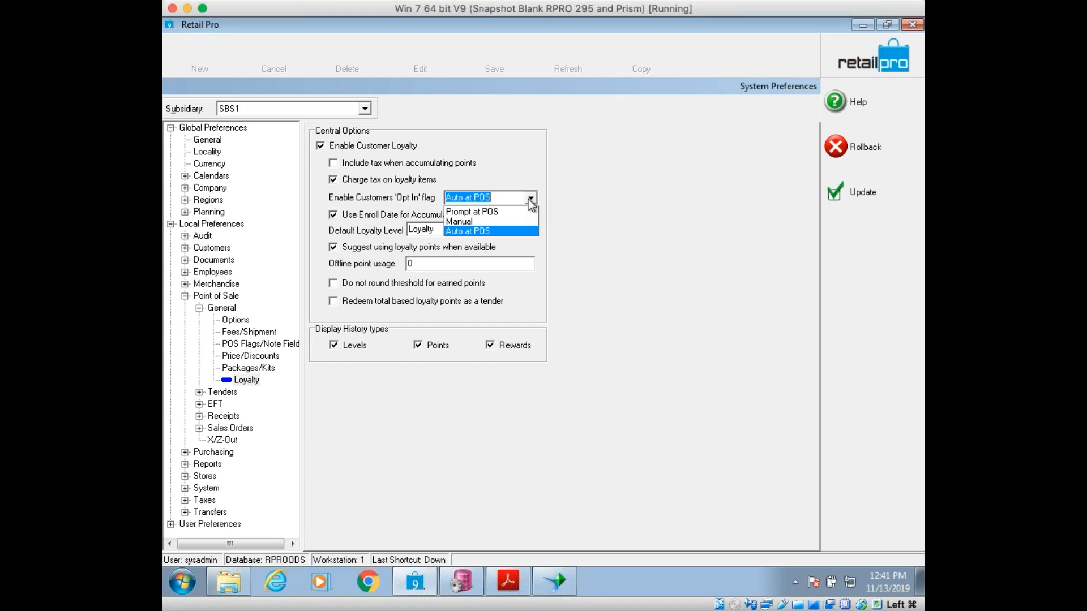
pyautogui.click(512, 154)
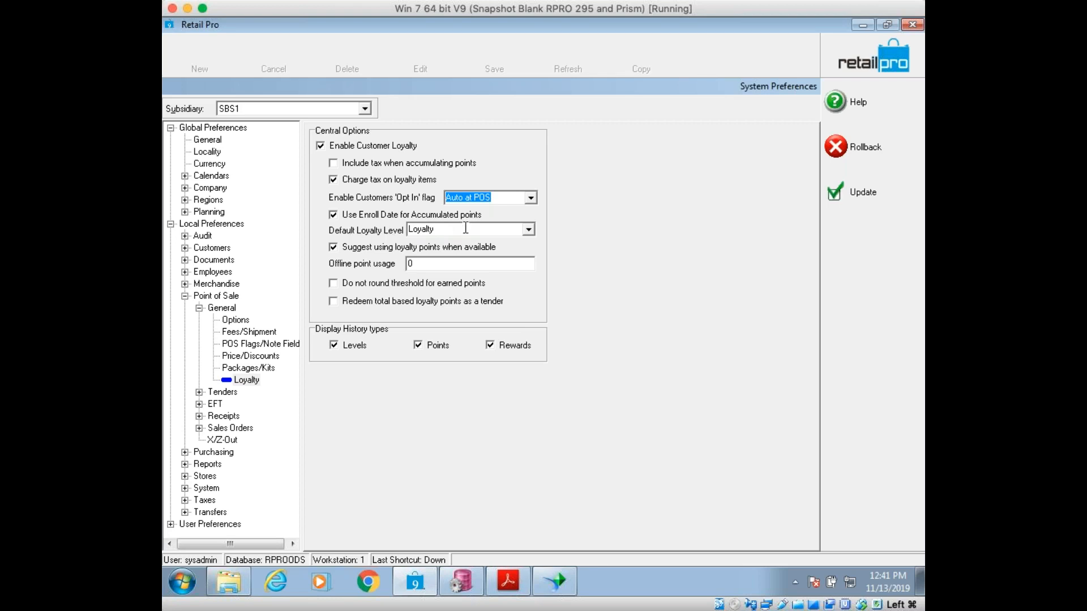
pyautogui.click(335, 248)
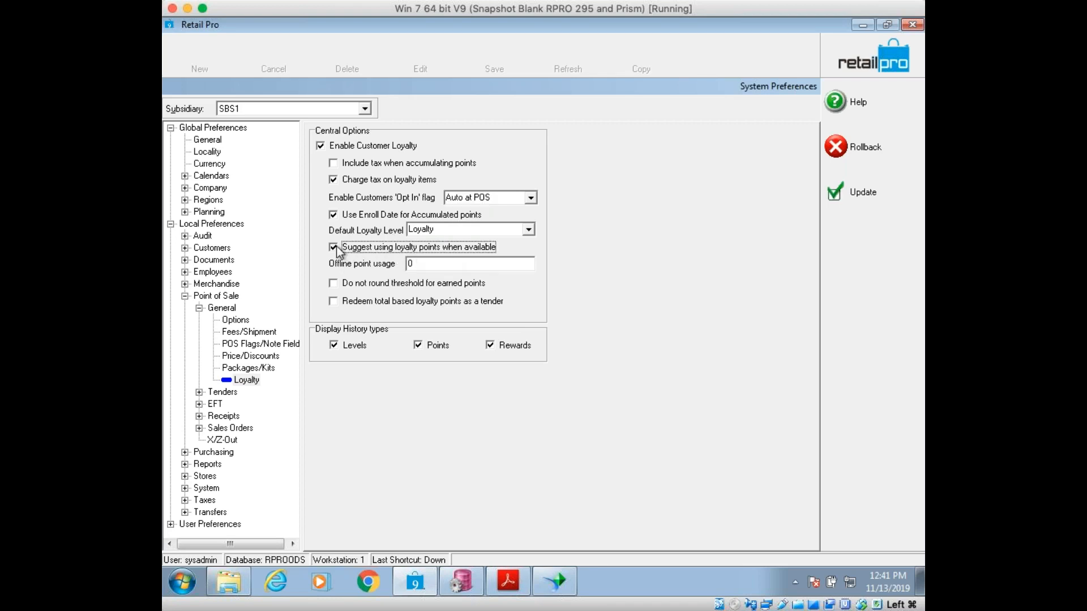
pyautogui.click(335, 248)
pyautogui.click(339, 303)
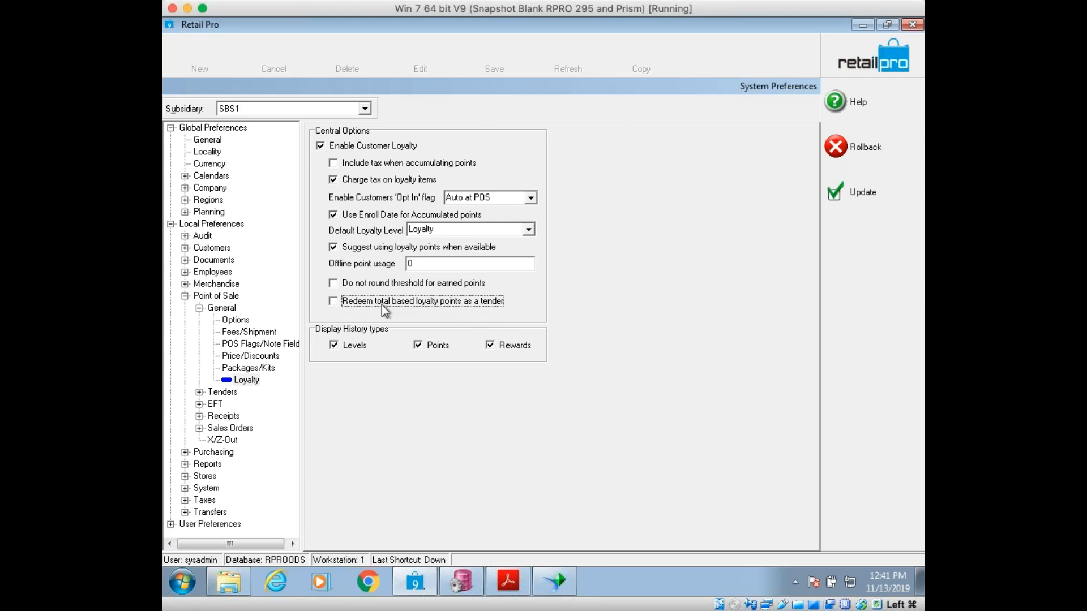
pyautogui.click(854, 203)
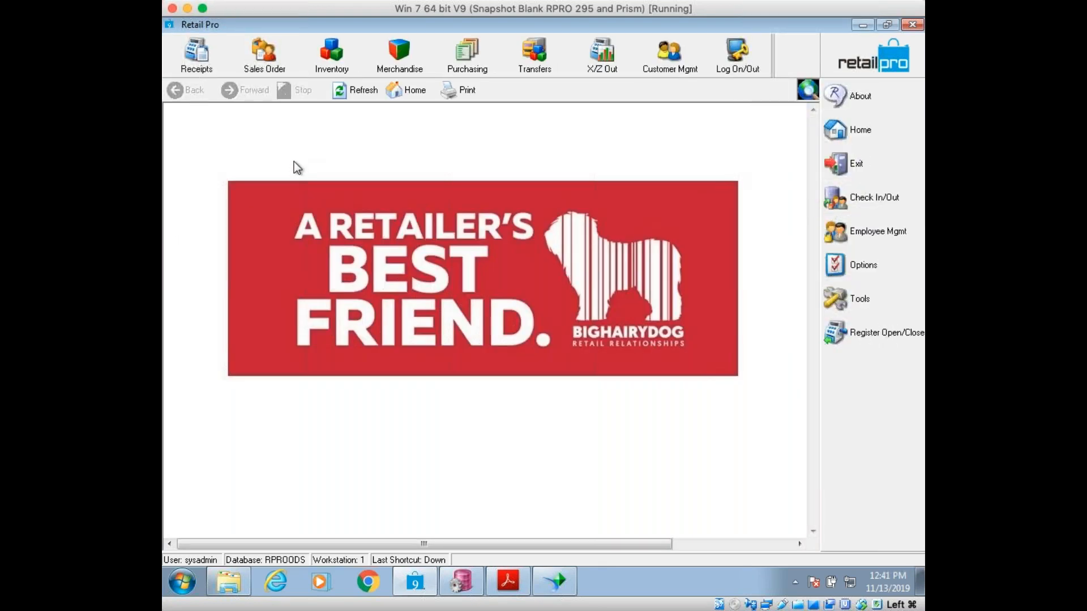
# Step: Open the first customer's record in form view and adjust the loyalty balance to 100
pyautogui.click(680, 64)
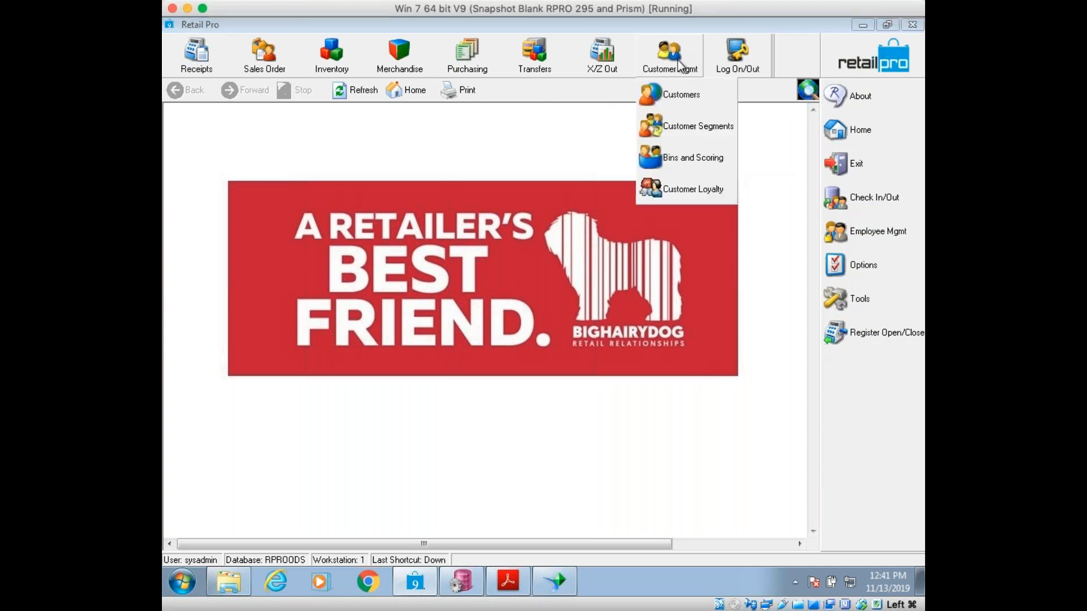
pyautogui.click(693, 95)
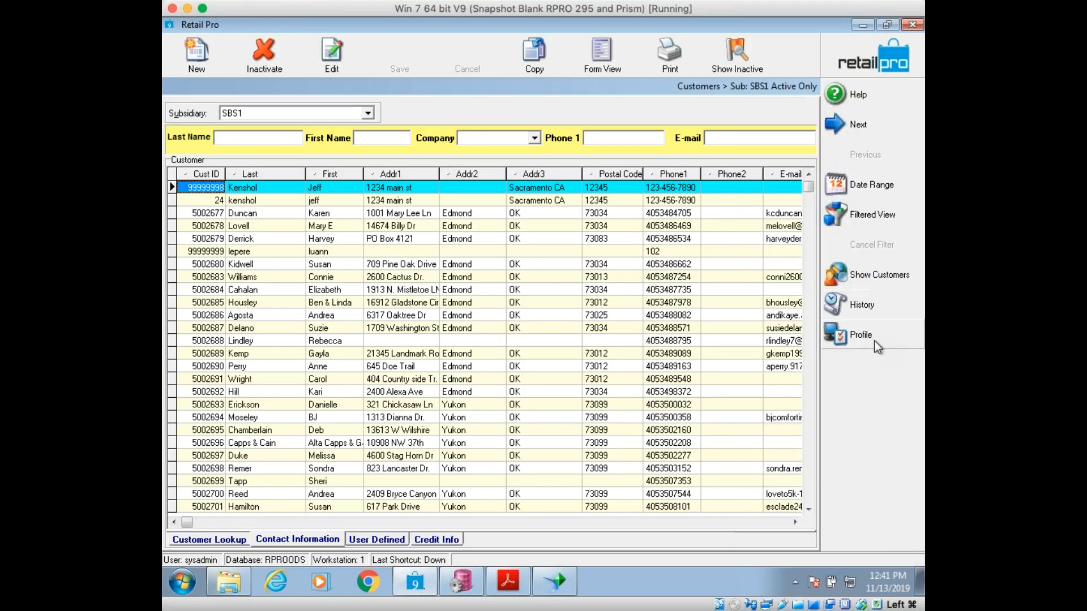
pyautogui.click(614, 65)
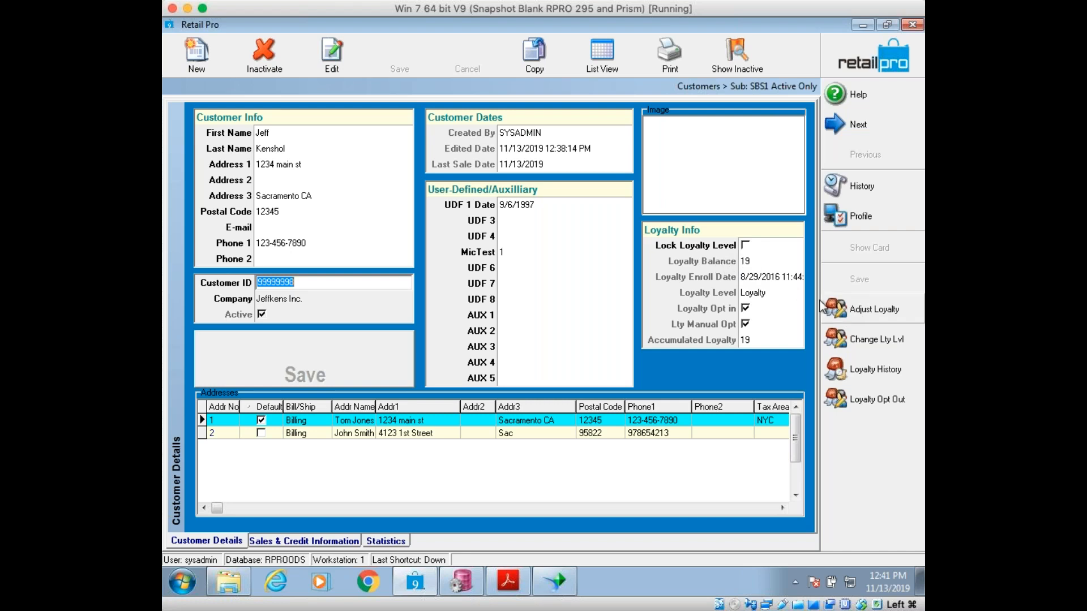
pyautogui.click(861, 310)
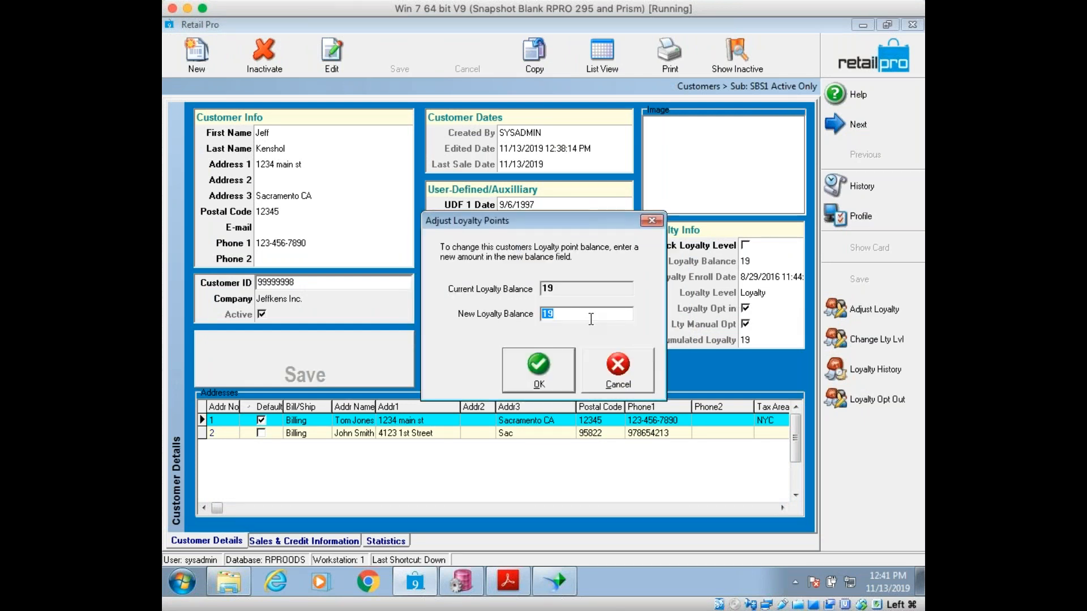
pyautogui.write('100')
pyautogui.click(535, 373)
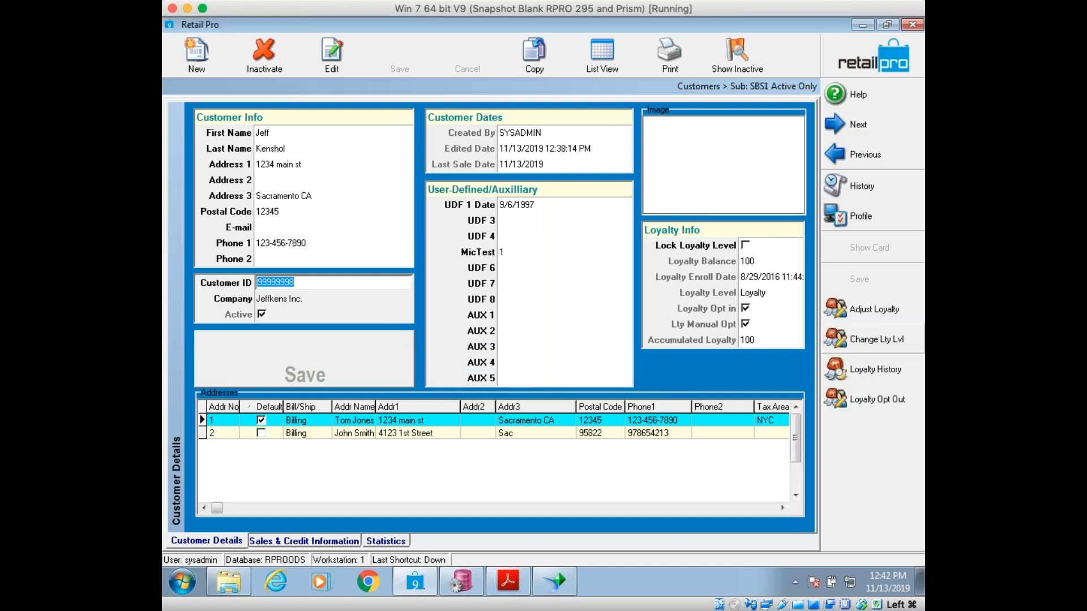
# Step: Check the loyalty levels available for the customer, and examine the levels and points in the customer's loyalty history
pyautogui.click(876, 339)
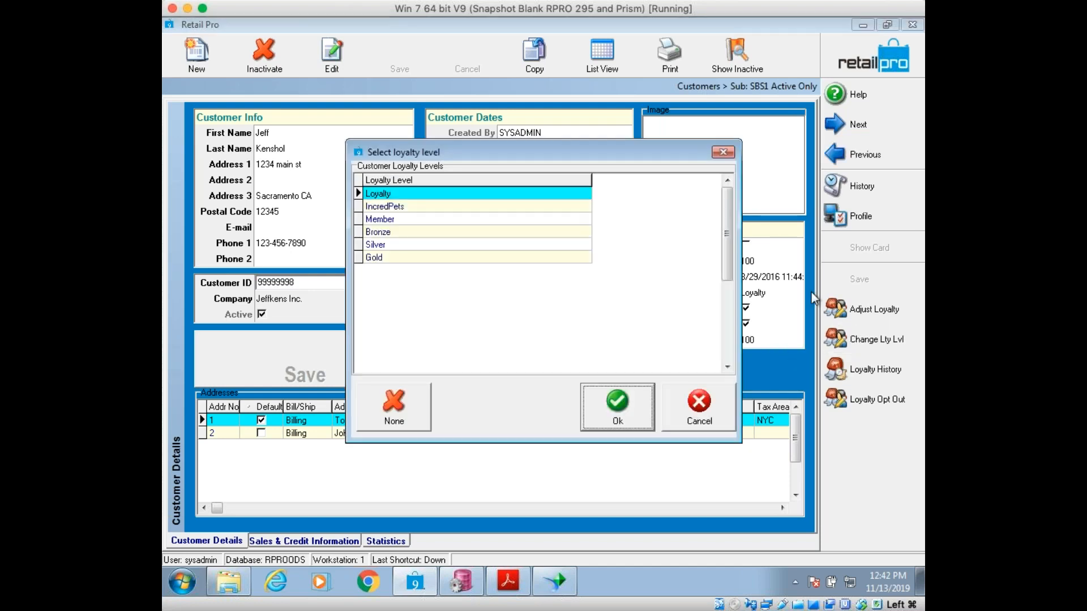
pyautogui.click(723, 152)
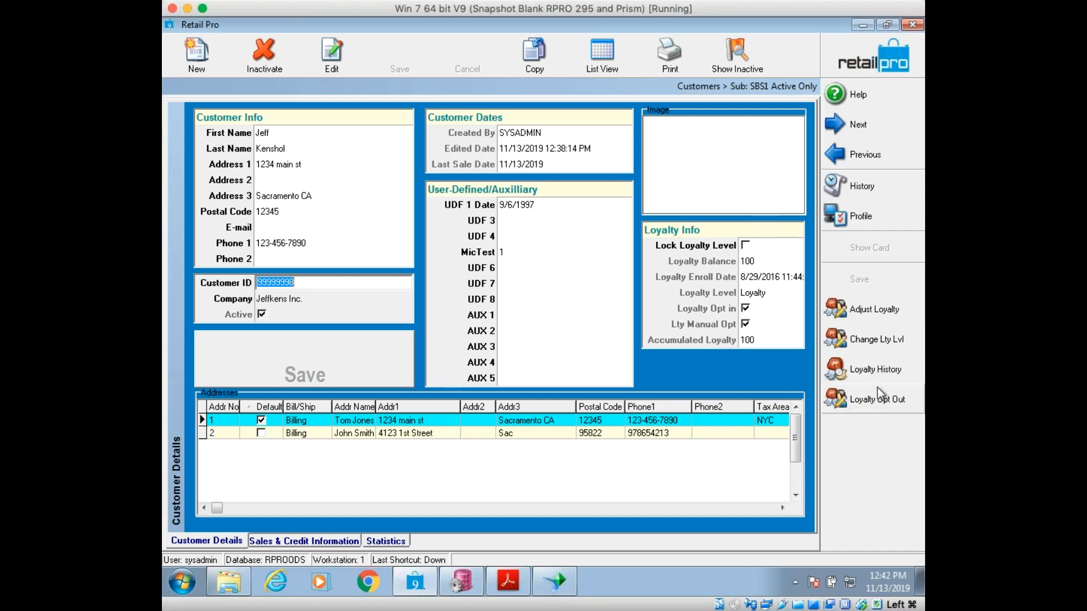
pyautogui.click(878, 372)
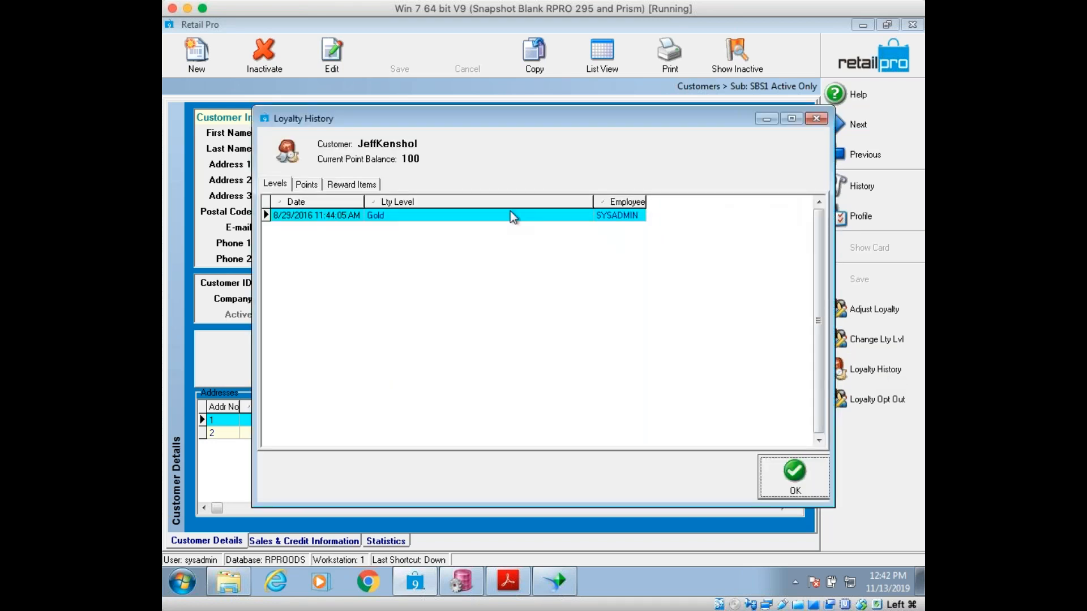
pyautogui.click(277, 185)
pyautogui.click(311, 188)
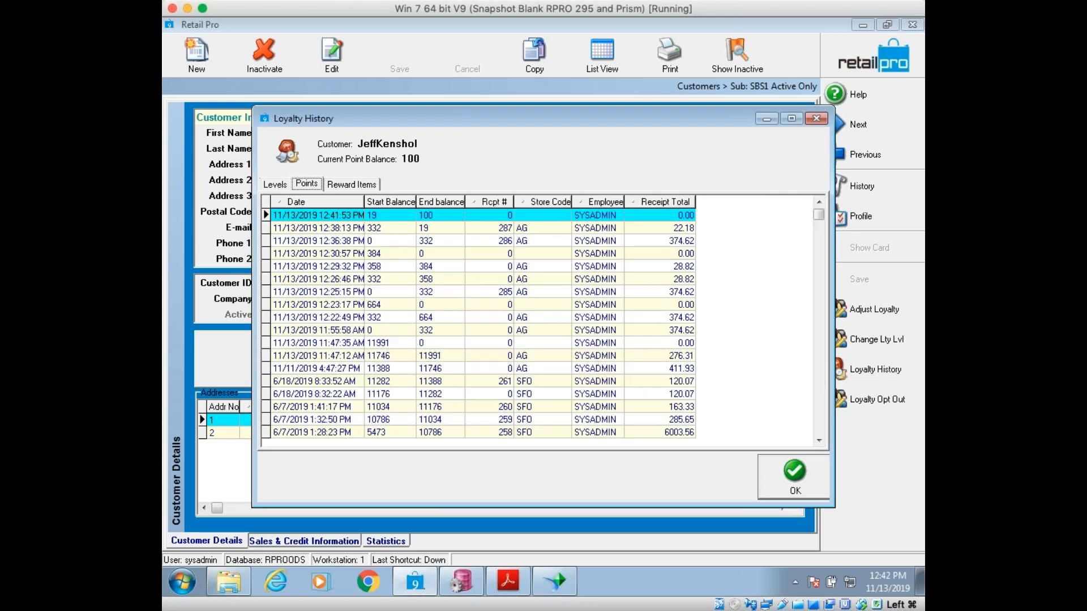
pyautogui.click(816, 119)
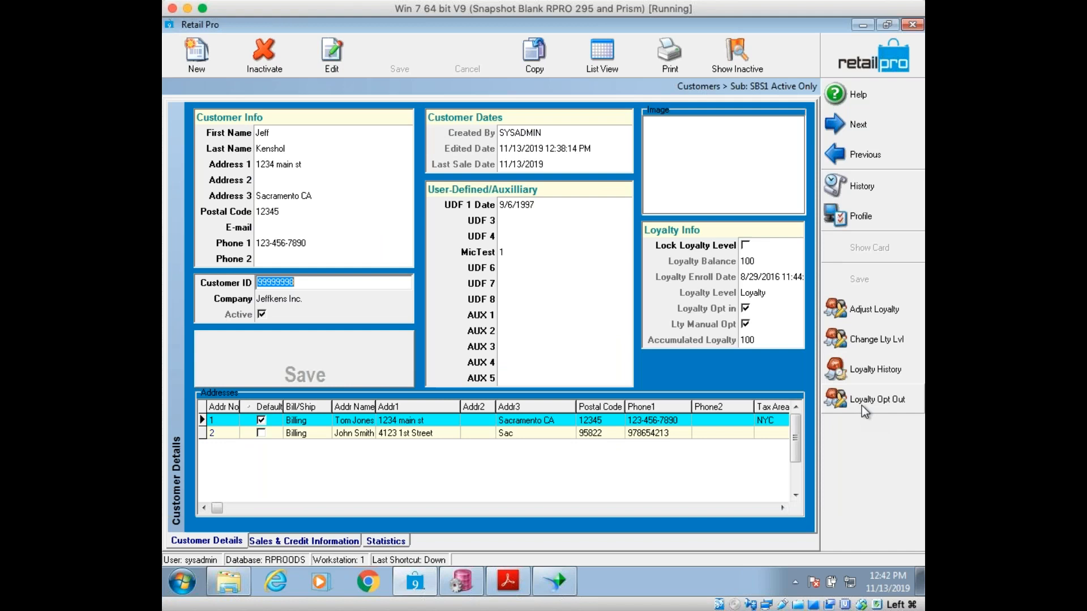
pyautogui.rightClick(855, 432)
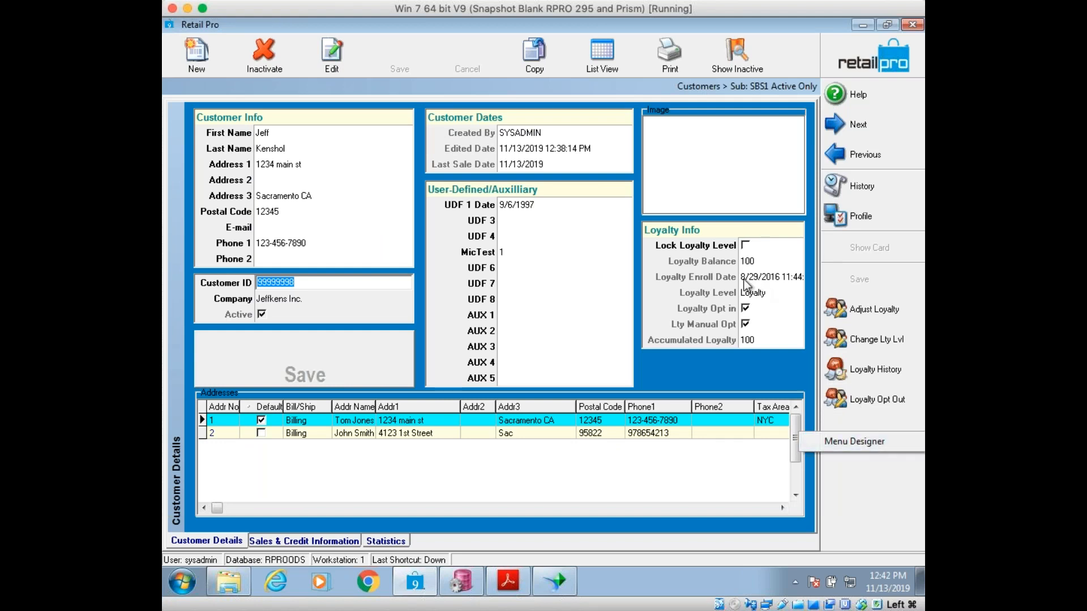
pyautogui.click(858, 416)
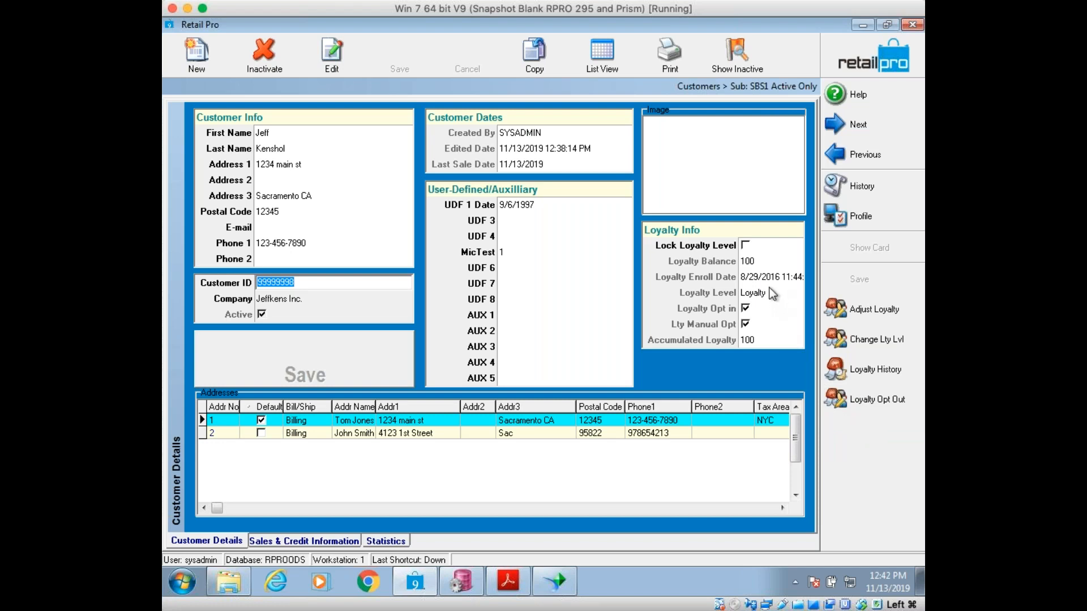